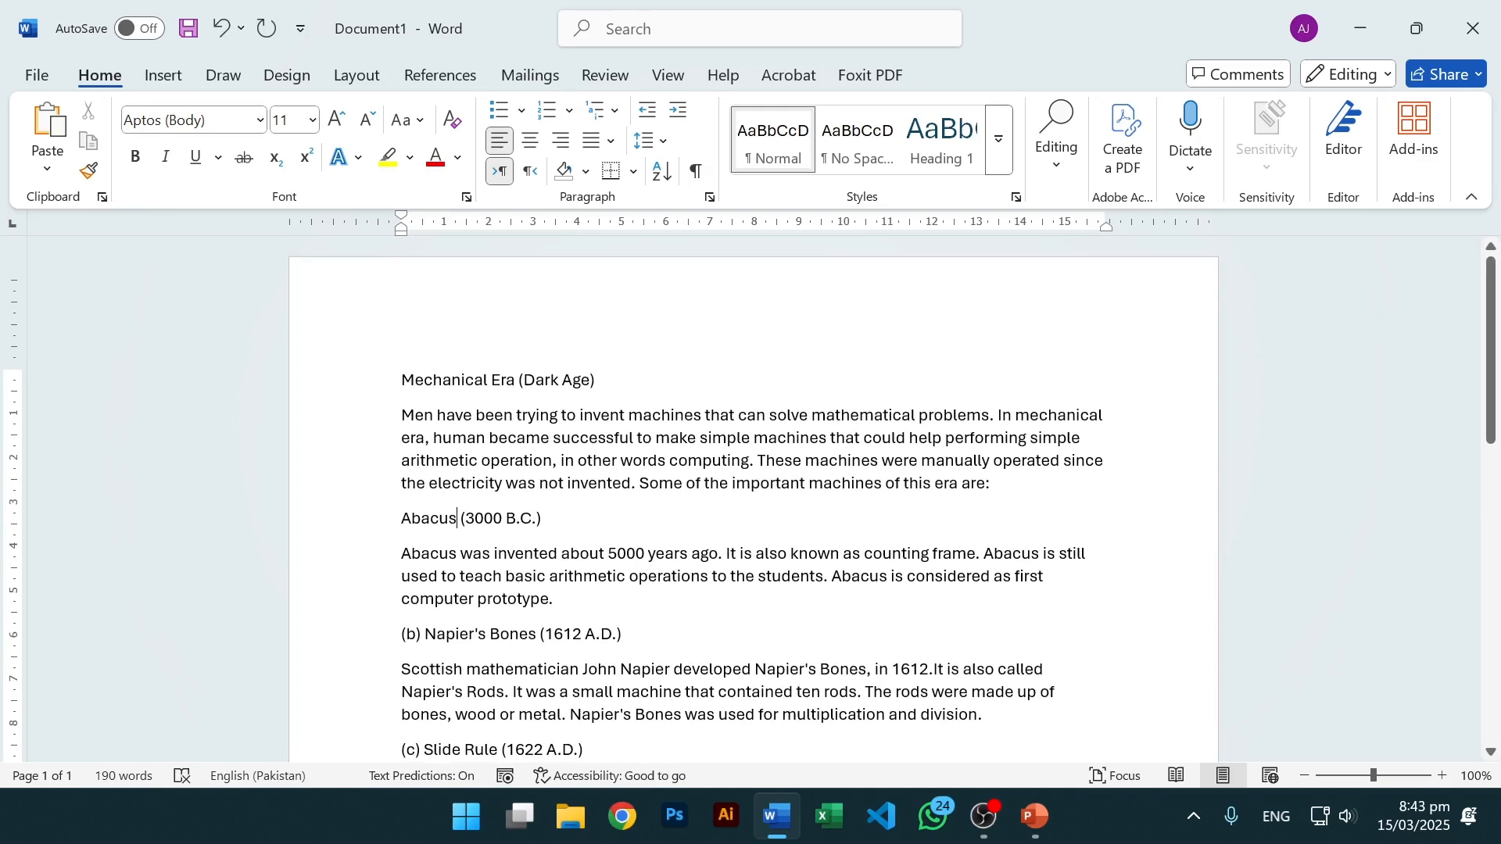
Delete the Mechanical Era heading and its intro paragraph.
{"action": "left_click", "coordinate": [479, 634]}
{"action": "scroll", "coordinate": [478, 633], "scroll_direction": "down", "scroll_amount": 2}
{"action": "scroll", "coordinate": [479, 634], "scroll_direction": "up", "scroll_amount": 2}
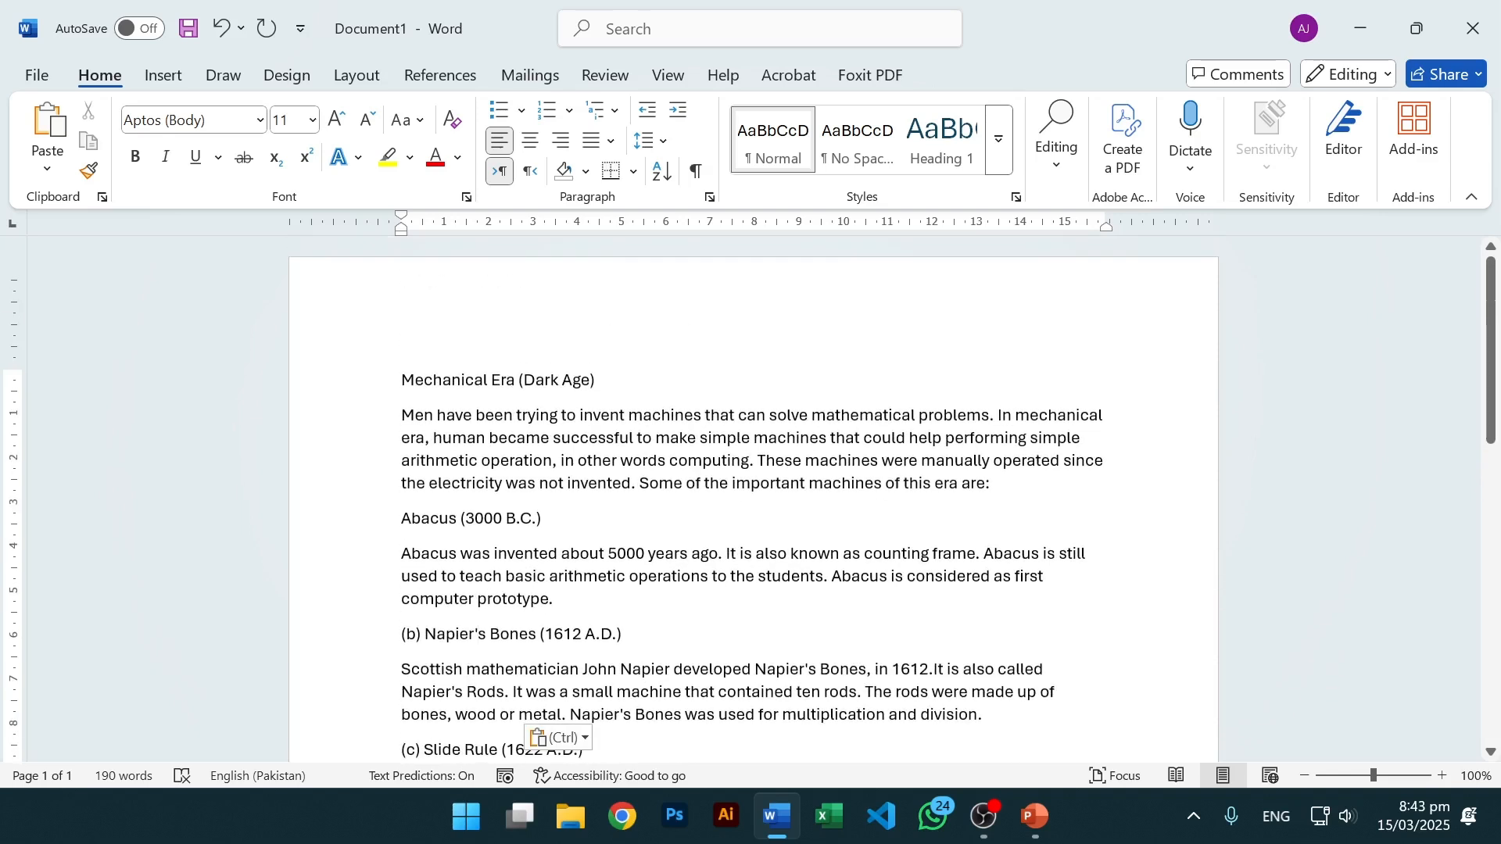
{"action": "left_click_drag", "start_coordinate": [991, 485], "coordinate": [208, 402]}
{"action": "key", "text": "BackSpace"}
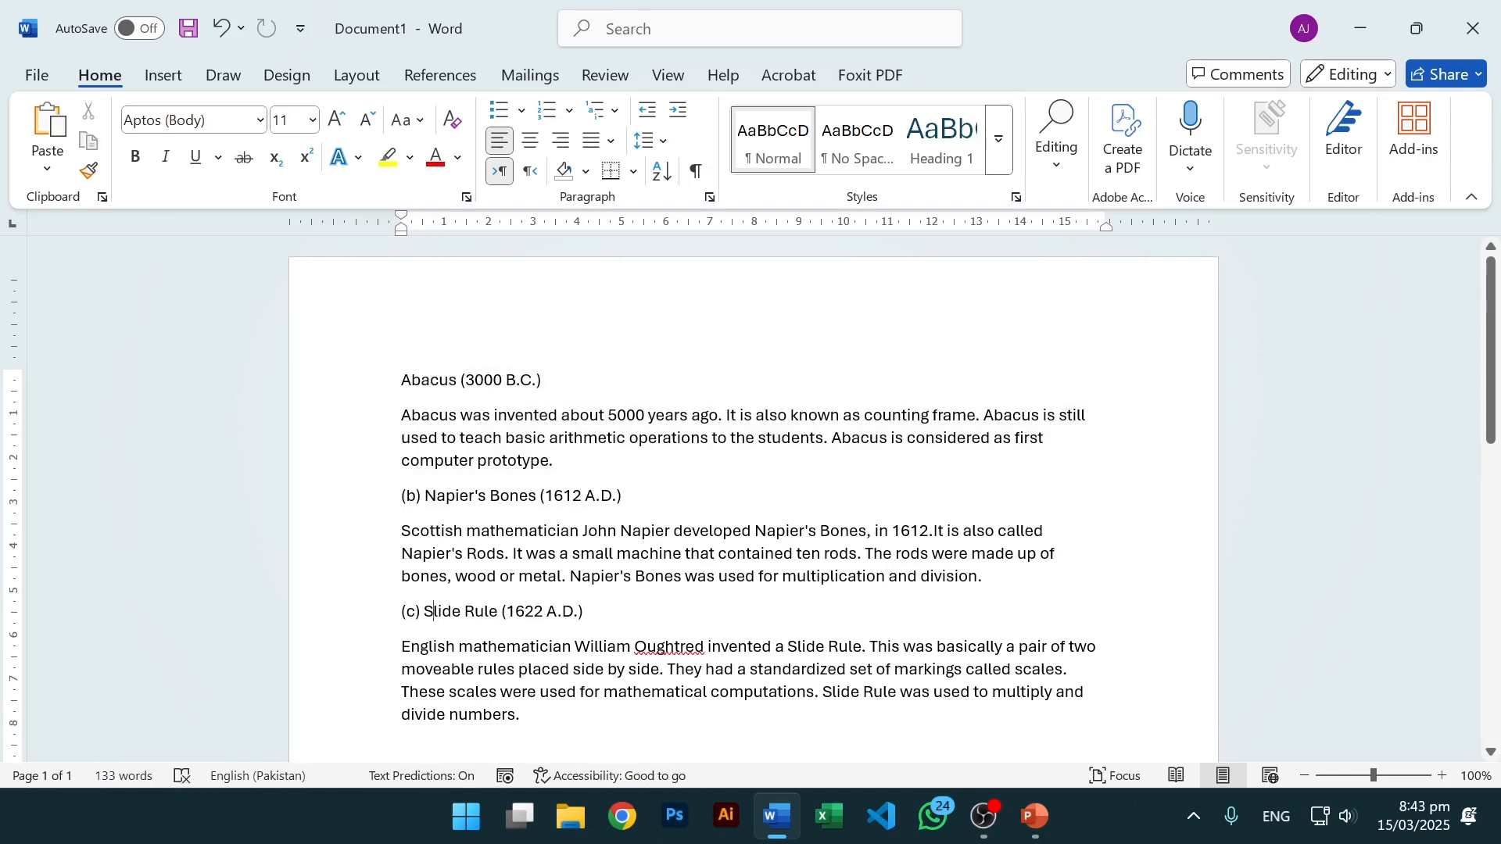
Strip the '(b) ' and '(c) ' labels from the Napier's Bones and Slide Rule titles.
{"action": "key", "text": "BackSpace"}
{"action": "key", "text": "BackSpace"}
{"action": "key", "text": "BackSpace"}
{"action": "key", "text": "BackSpace"}
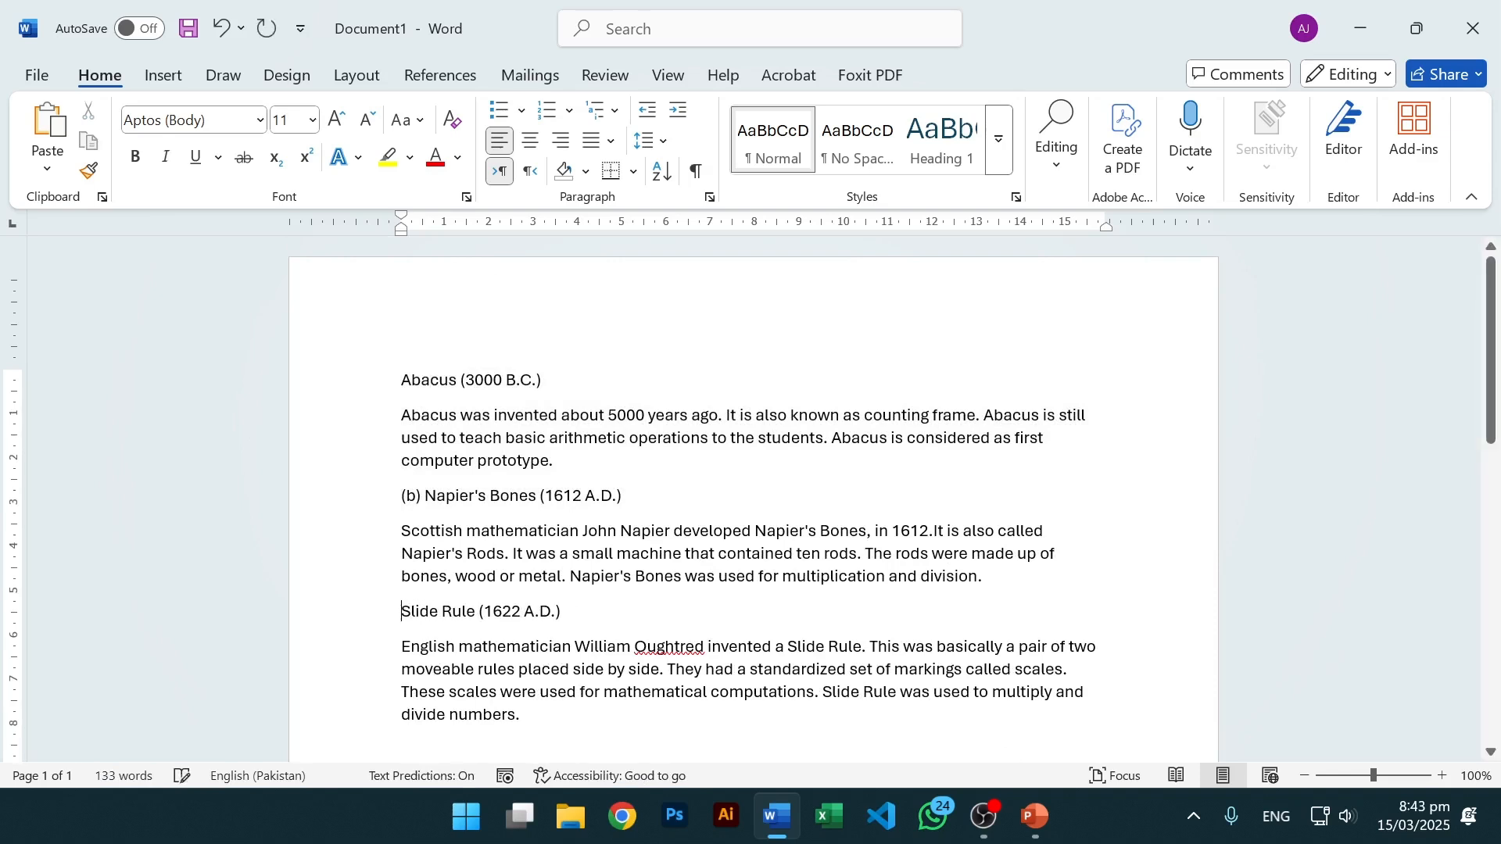
{"action": "key", "text": "BackSpace"}
{"action": "key", "text": "BackSpace"}
{"action": "key", "text": "BackSpace"}
{"action": "key", "text": "BackSpace"}
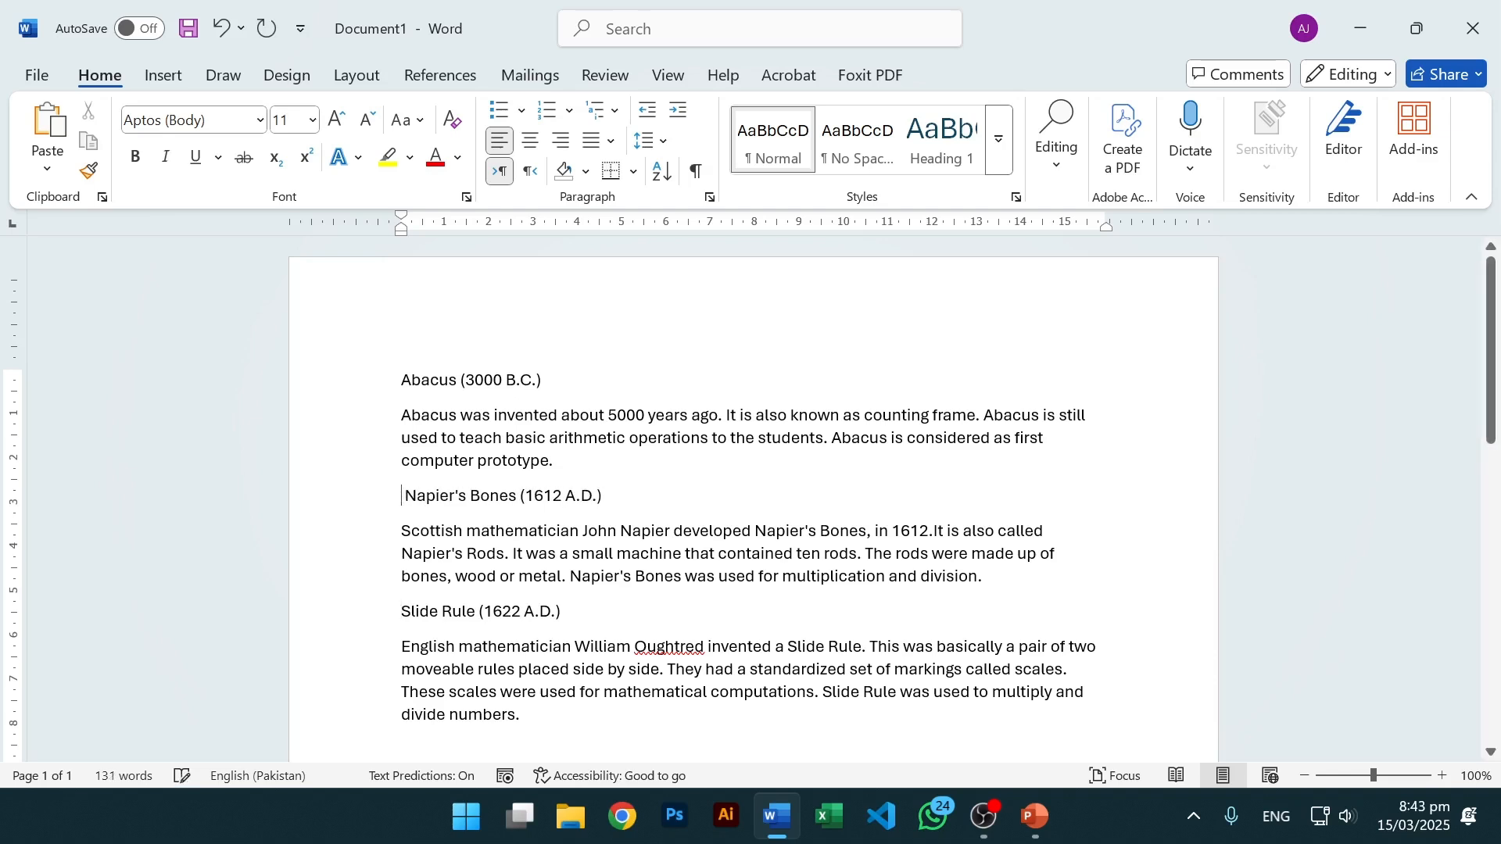
{"action": "key", "text": "BackSpace"}
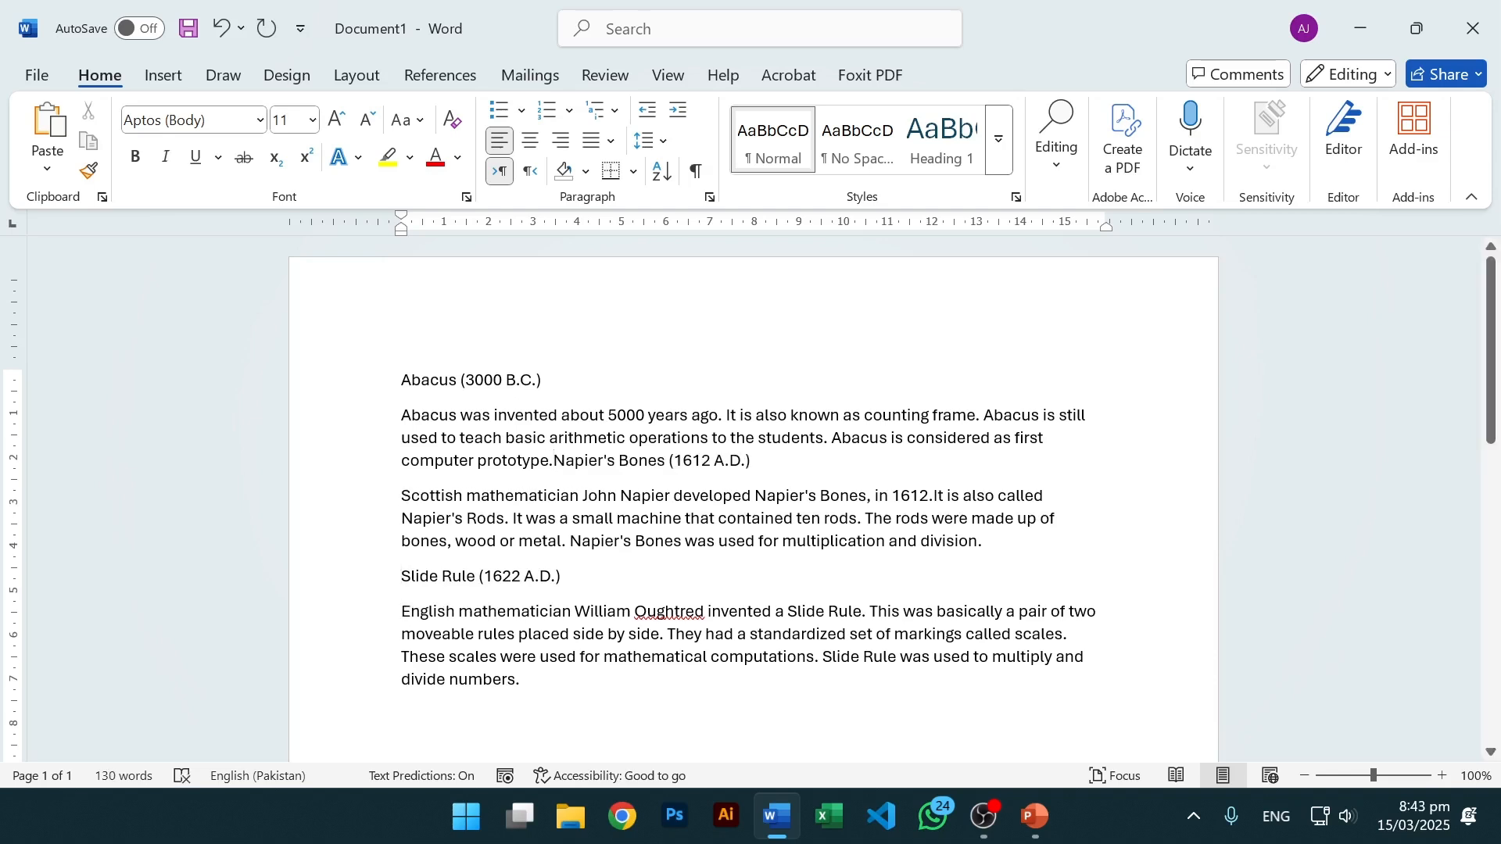
{"action": "key", "text": "Return"}
{"action": "left_click_drag", "start_coordinate": [547, 380], "coordinate": [378, 388]}
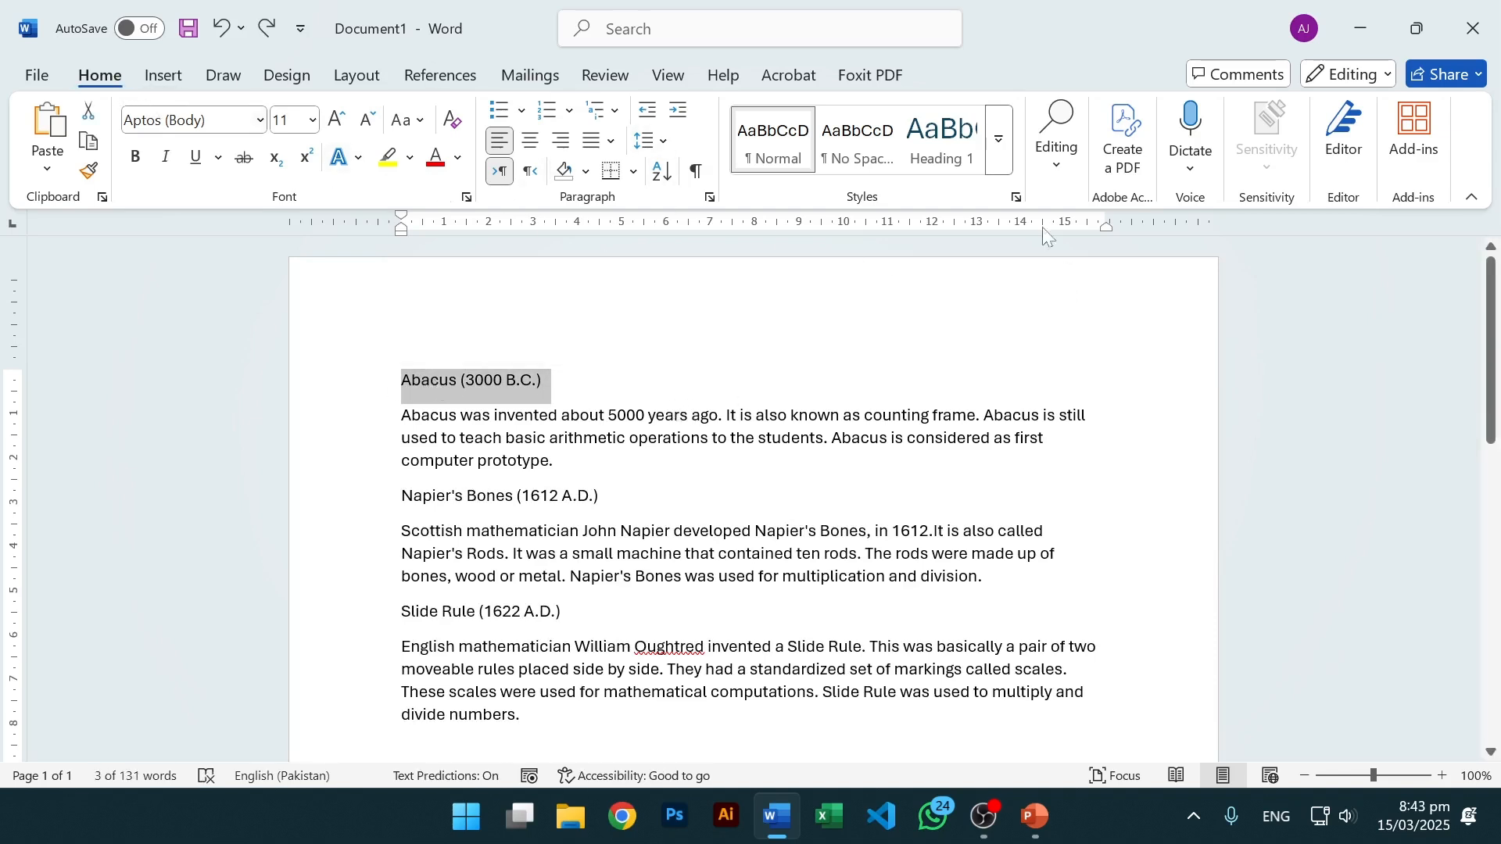
Apply Heading 1 to the Abacus (3000 B.C.), Napier's Bones (1612 A.D.) and Slide Rule (1622 A.D.) titles.
{"action": "left_click", "coordinate": [927, 164]}
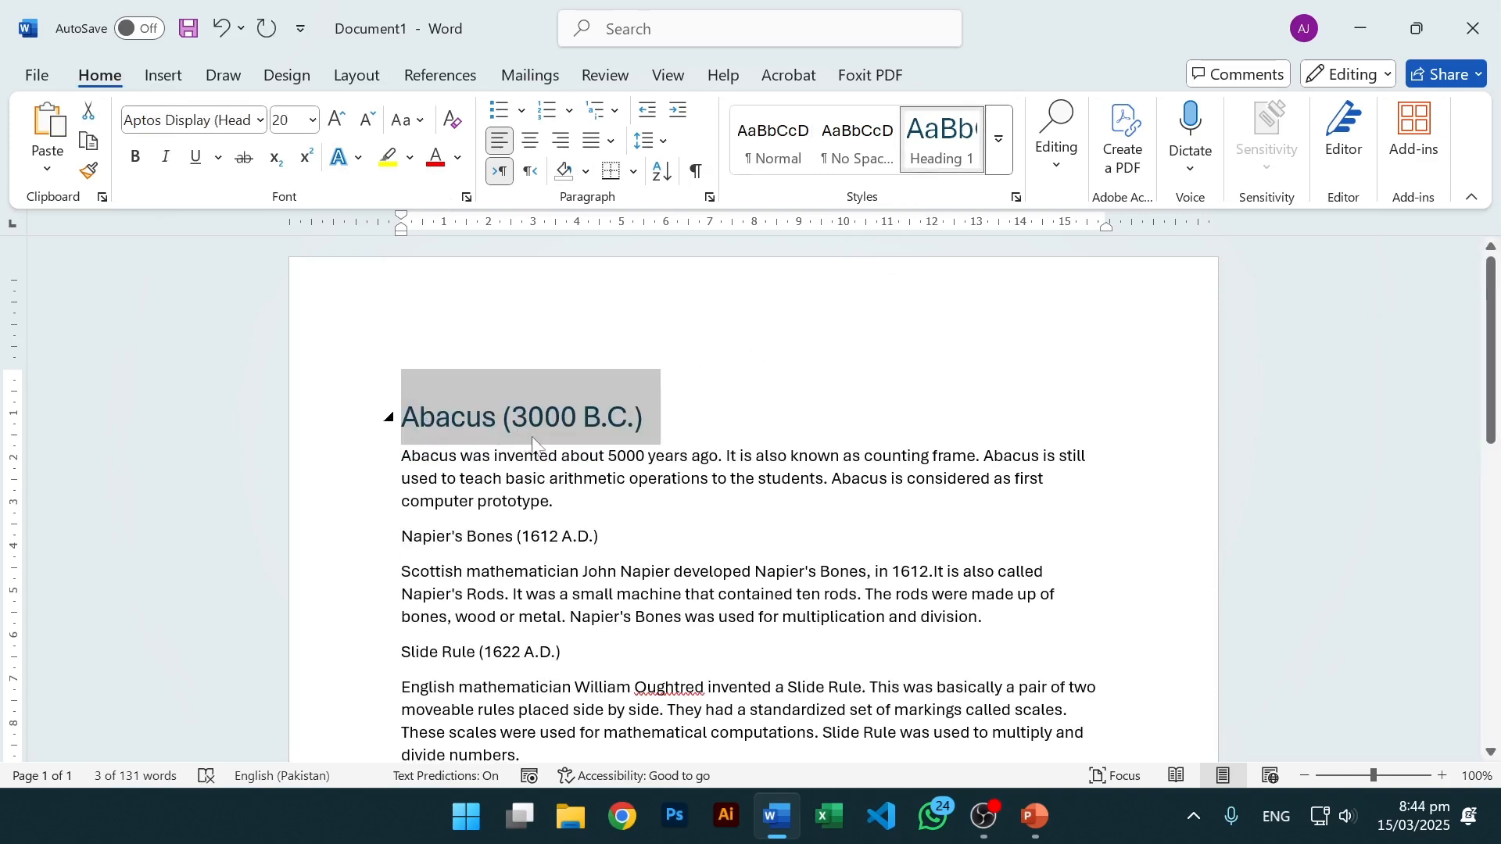
{"action": "left_click", "coordinate": [553, 502]}
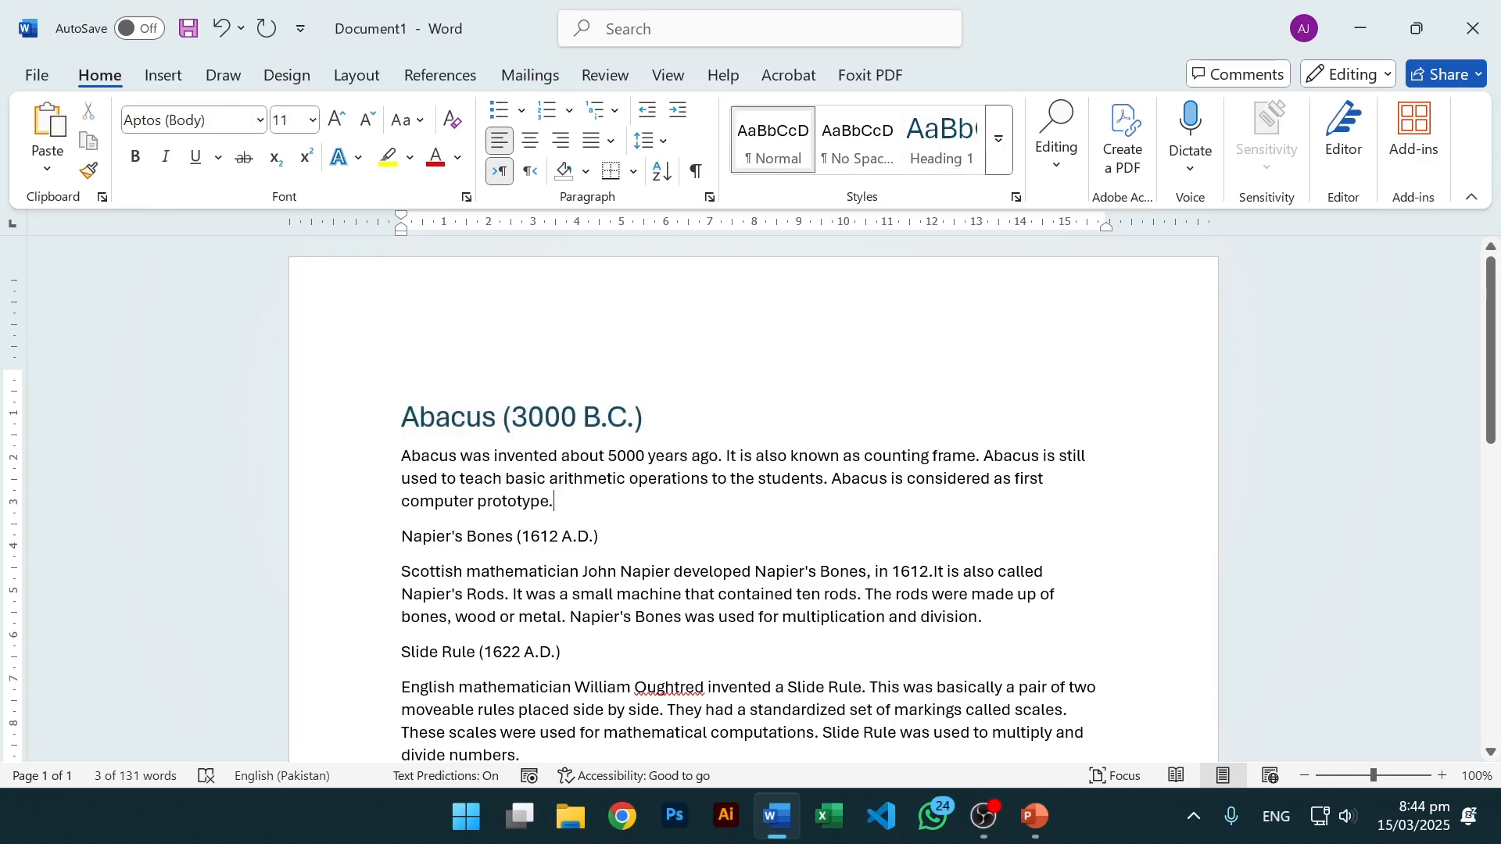
{"action": "left_click_drag", "start_coordinate": [607, 537], "coordinate": [402, 537]}
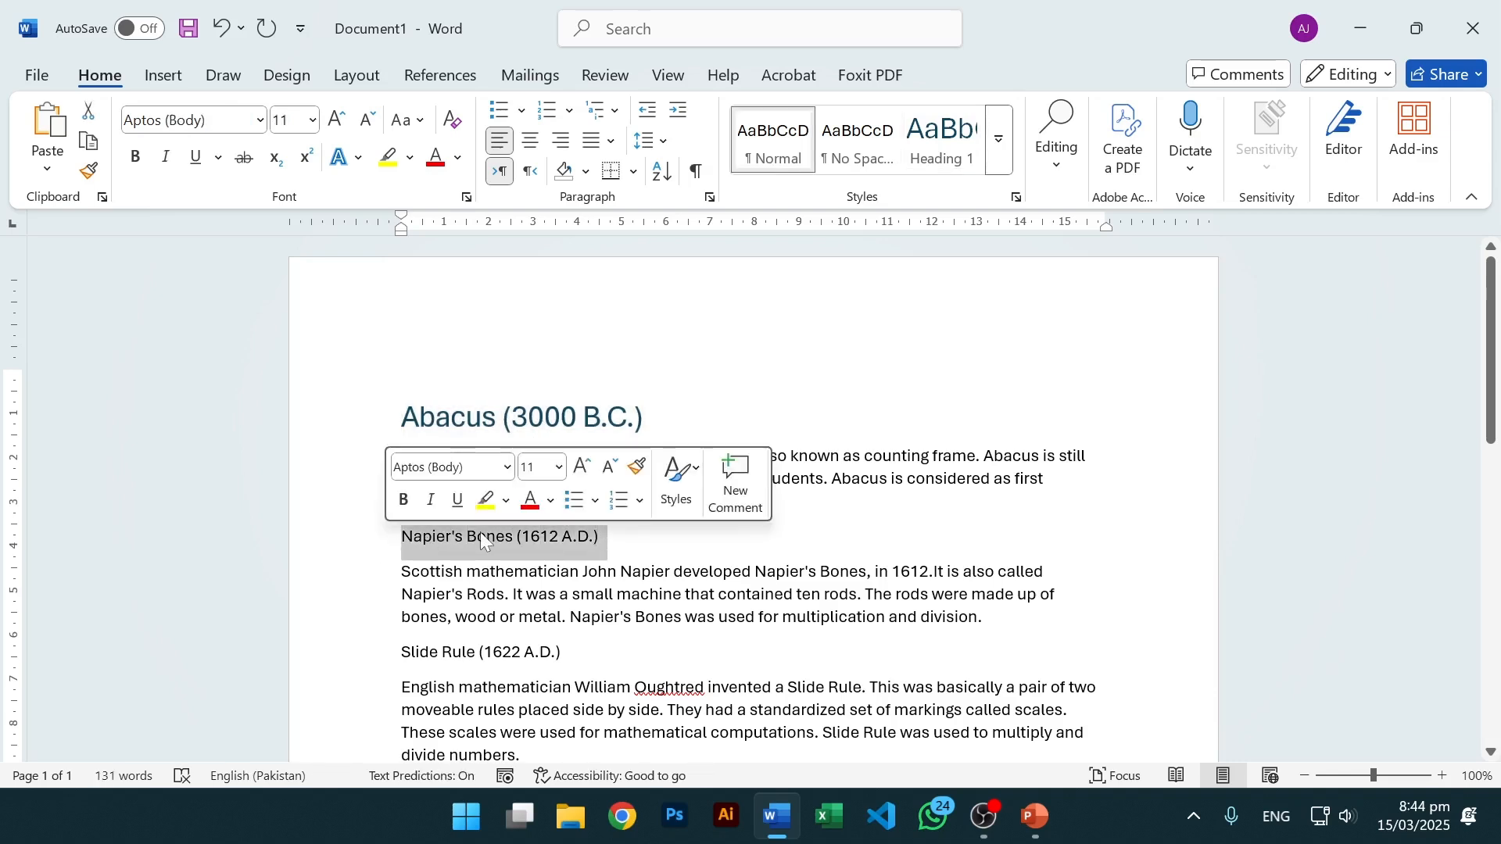
{"action": "left_click", "coordinate": [947, 150]}
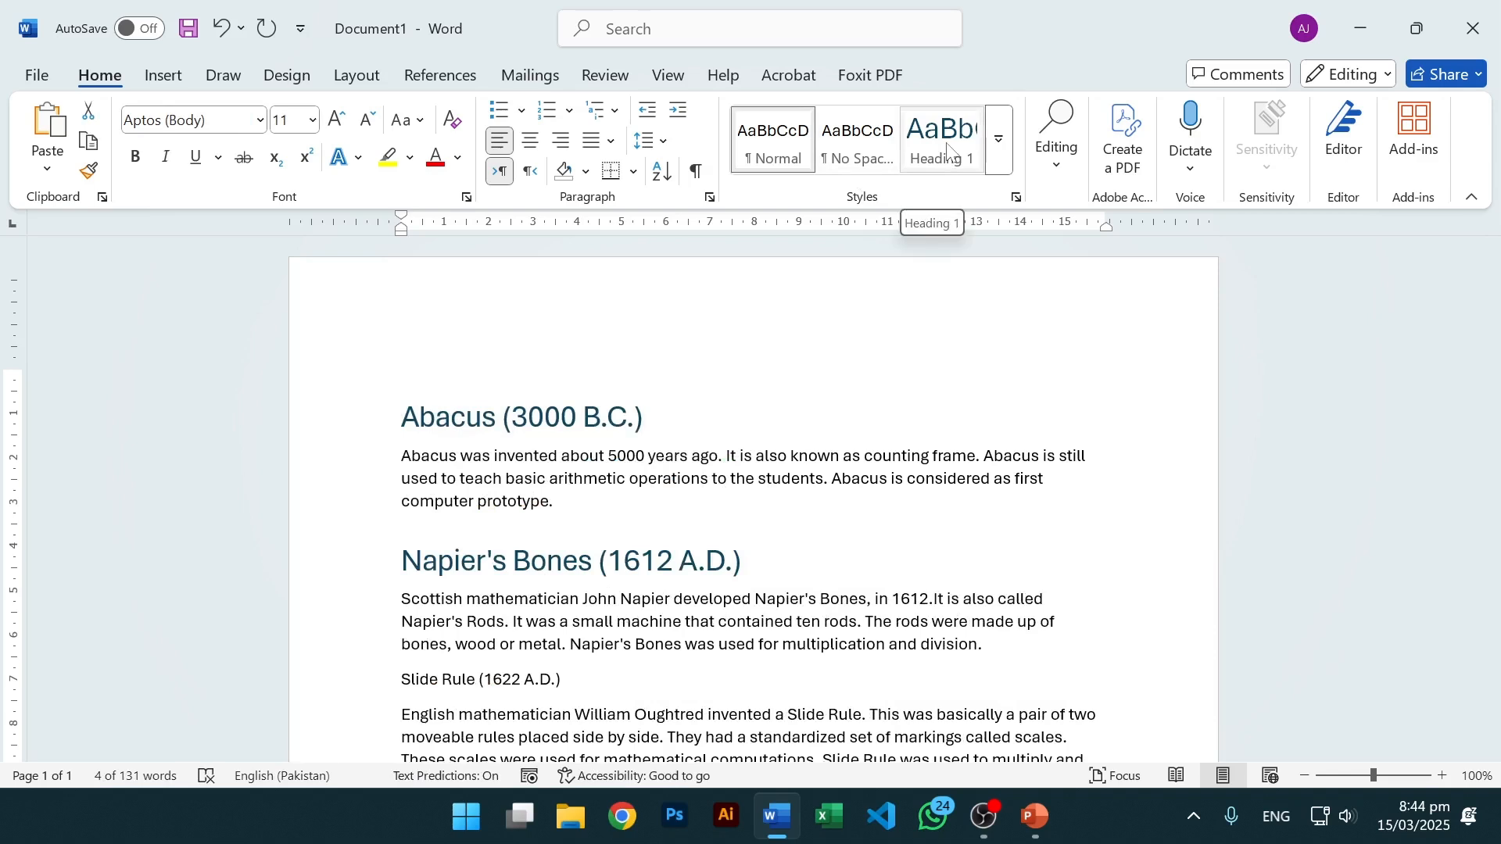
{"action": "left_click", "coordinate": [948, 150]}
{"action": "scroll", "coordinate": [750, 485], "scroll_direction": "down", "scroll_amount": 2}
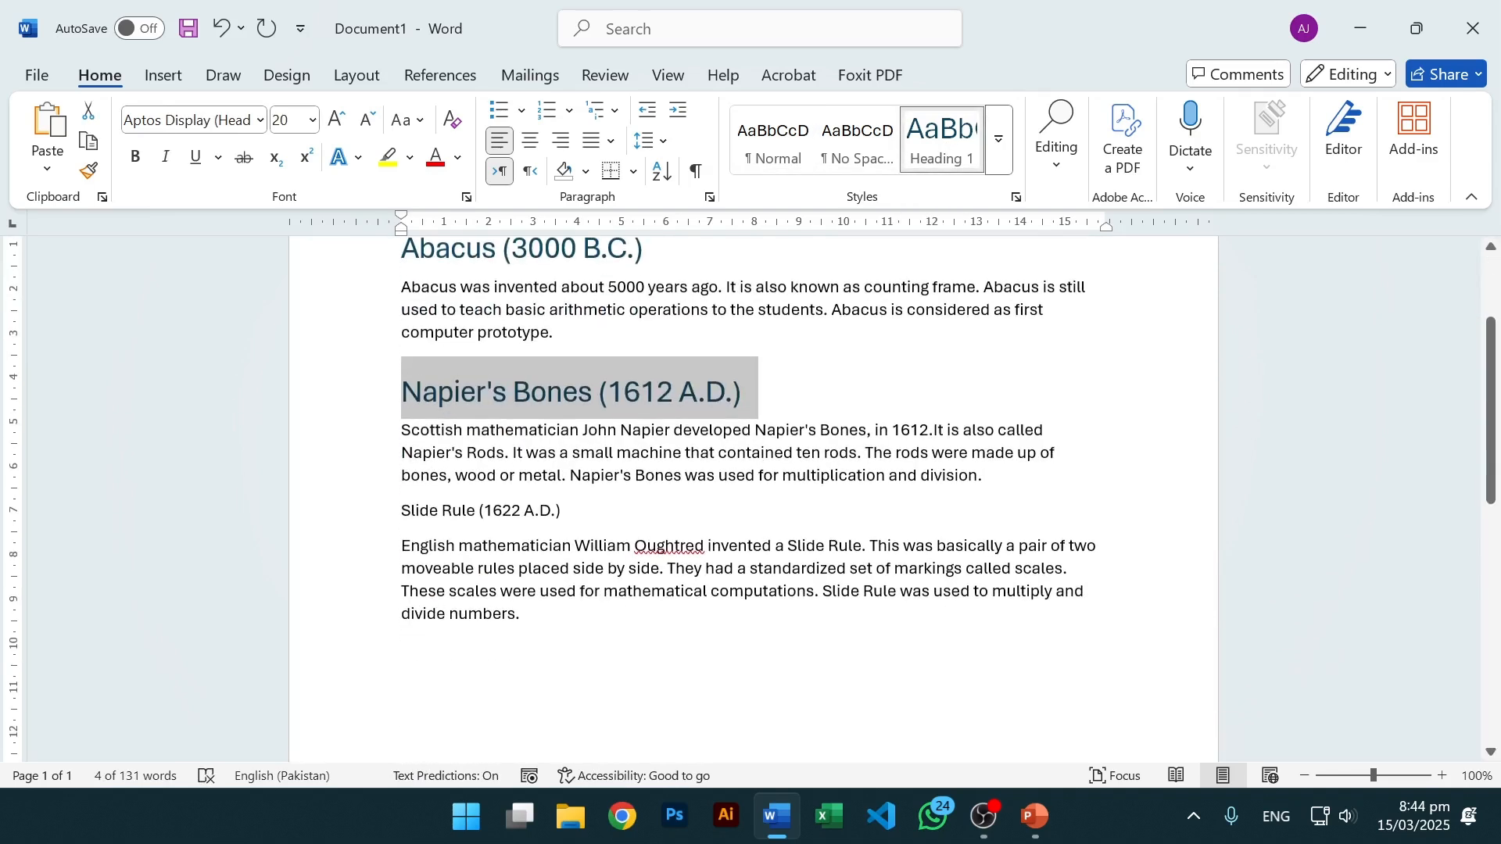
{"action": "left_click_drag", "start_coordinate": [567, 512], "coordinate": [401, 512]}
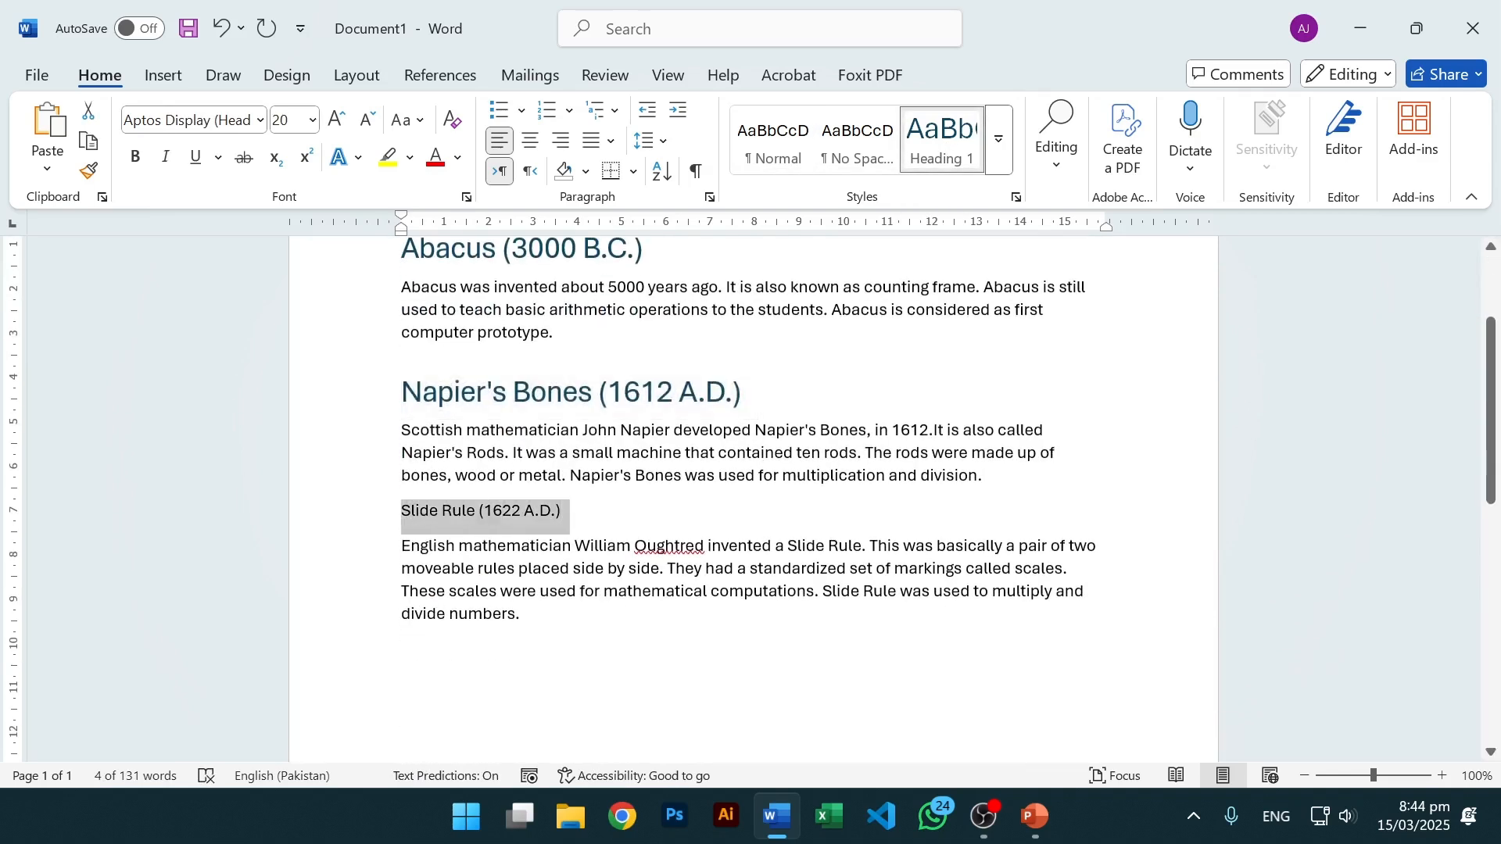
{"action": "left_click", "coordinate": [969, 143]}
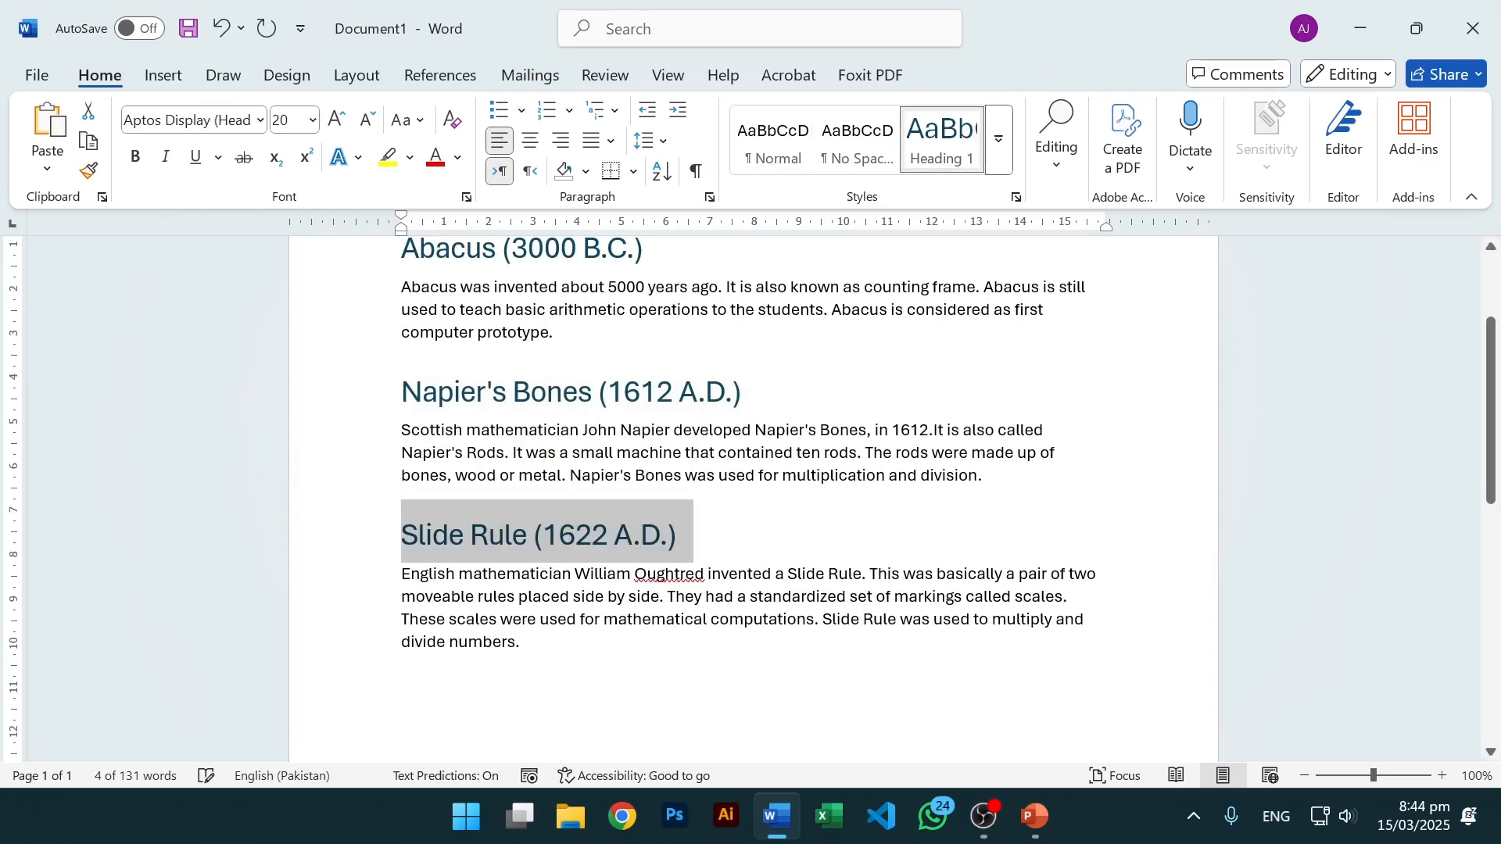
{"action": "left_click", "coordinate": [758, 531]}
{"action": "scroll", "coordinate": [774, 555], "scroll_direction": "up", "scroll_amount": 3}
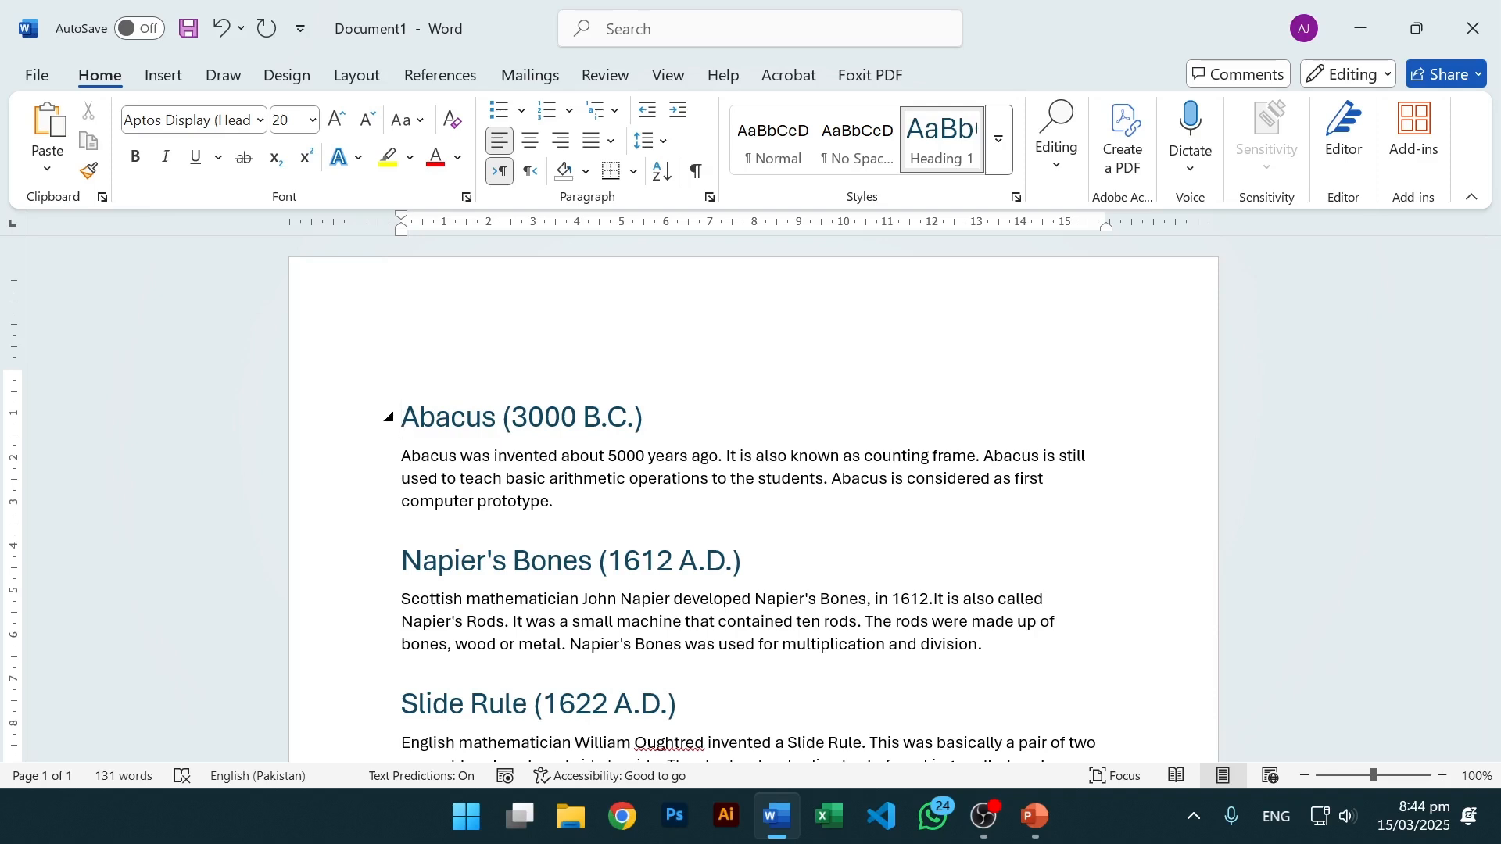
{"action": "key", "text": "Return"}
{"action": "key", "text": "Return"}
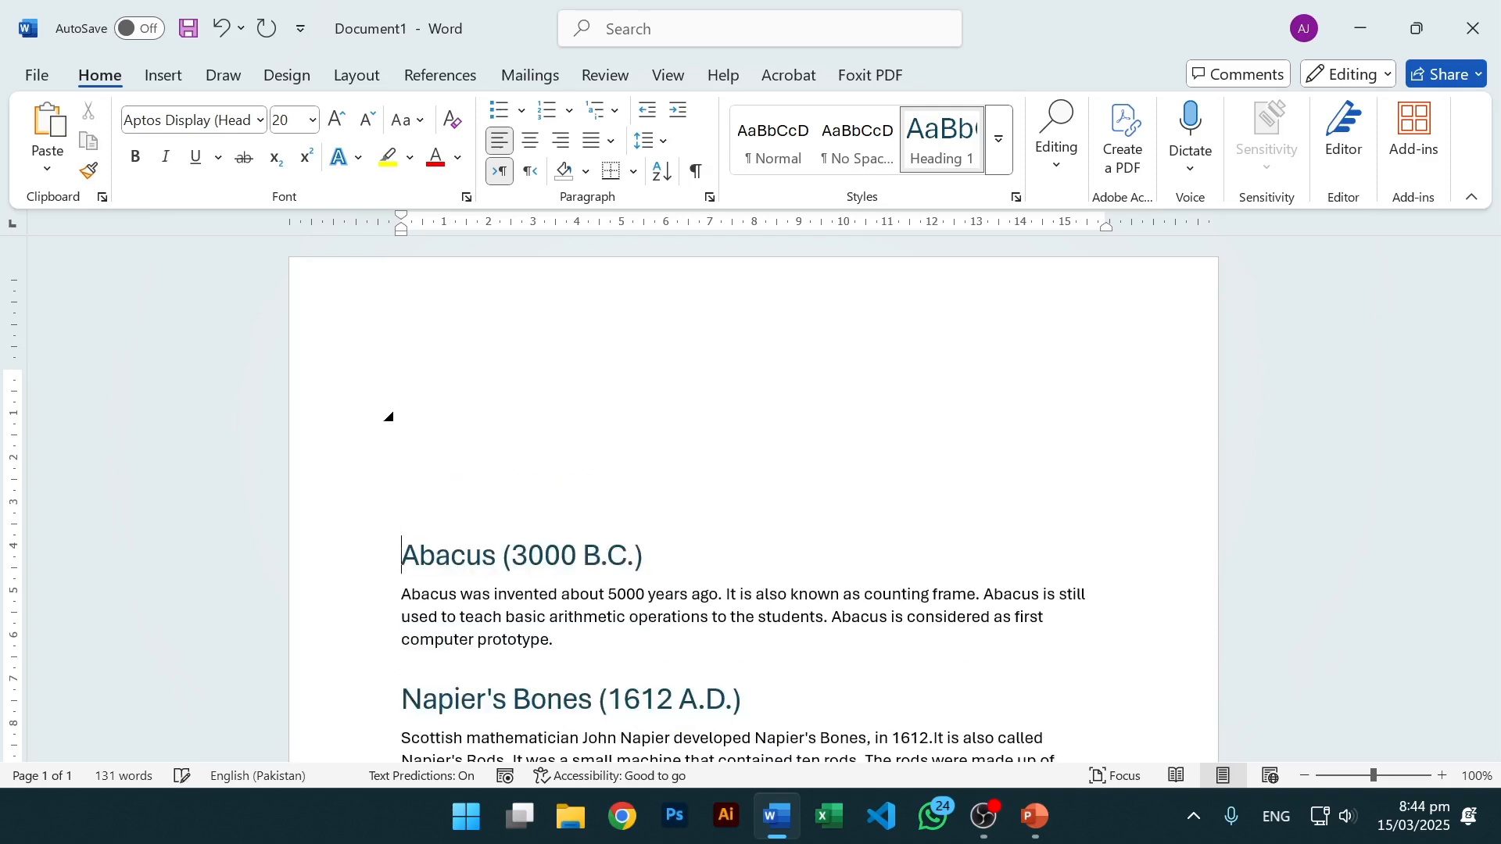
{"action": "key", "text": "Up"}
{"action": "key", "text": "Up"}
{"action": "key", "text": "ctrl+z"}
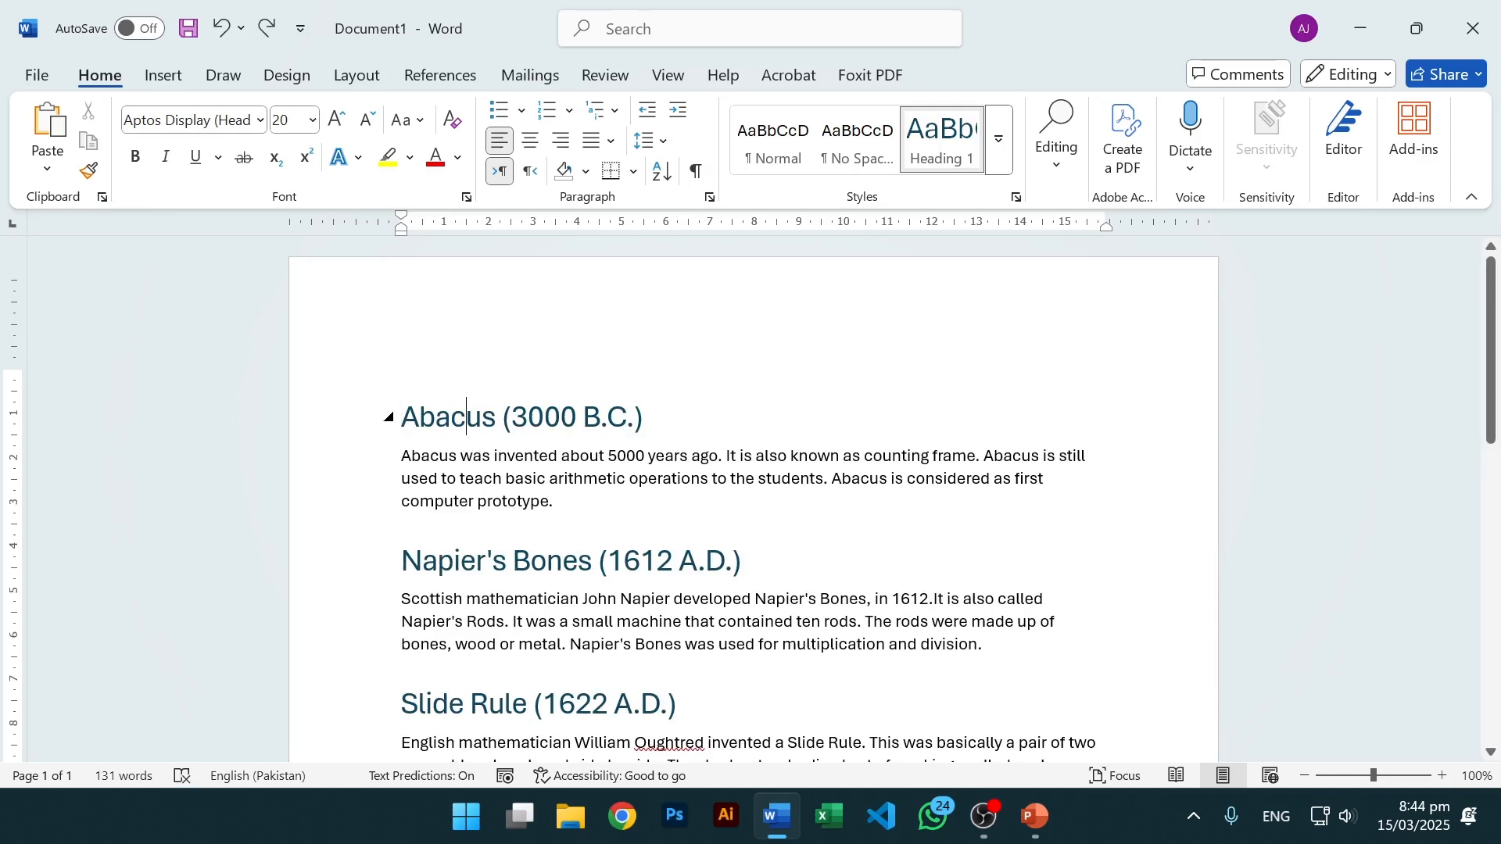
{"action": "left_click", "coordinate": [524, 457]}
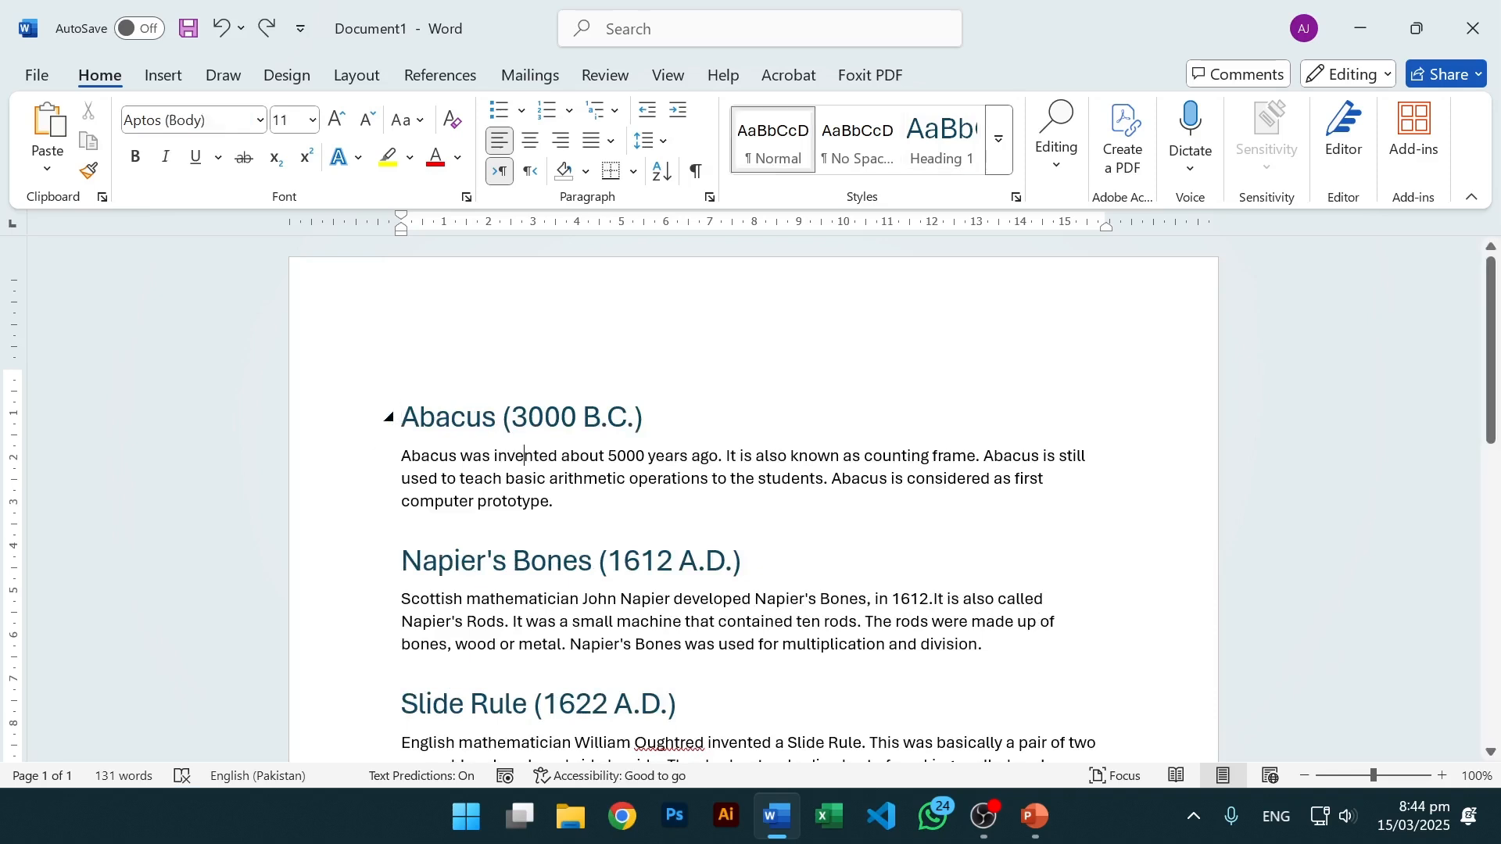
{"action": "left_click", "coordinate": [402, 416]}
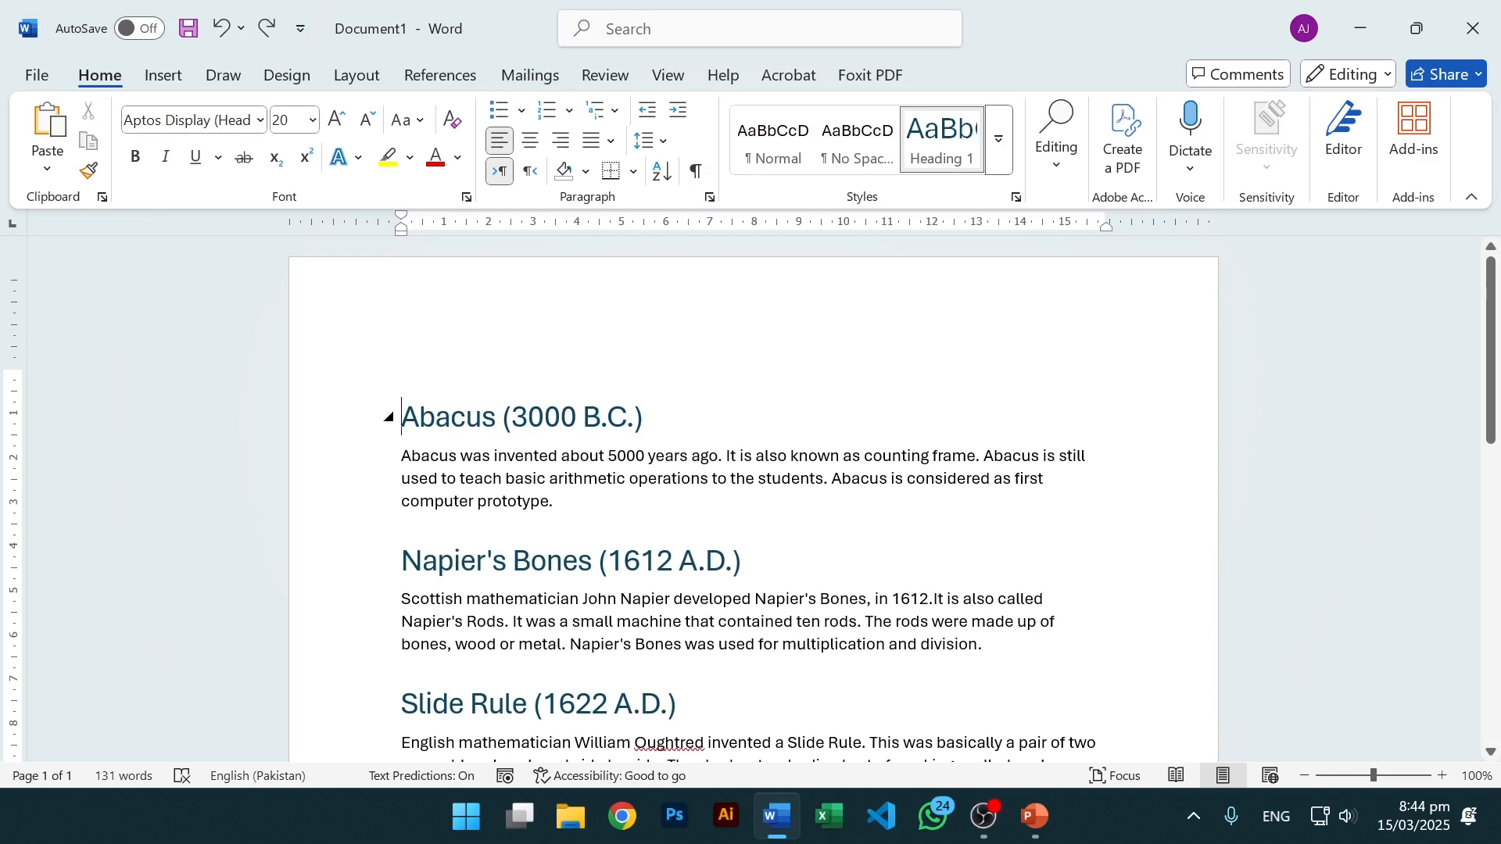
Insert a page break so the Abacus heading starts on page 2.
{"action": "left_click", "coordinate": [162, 75]}
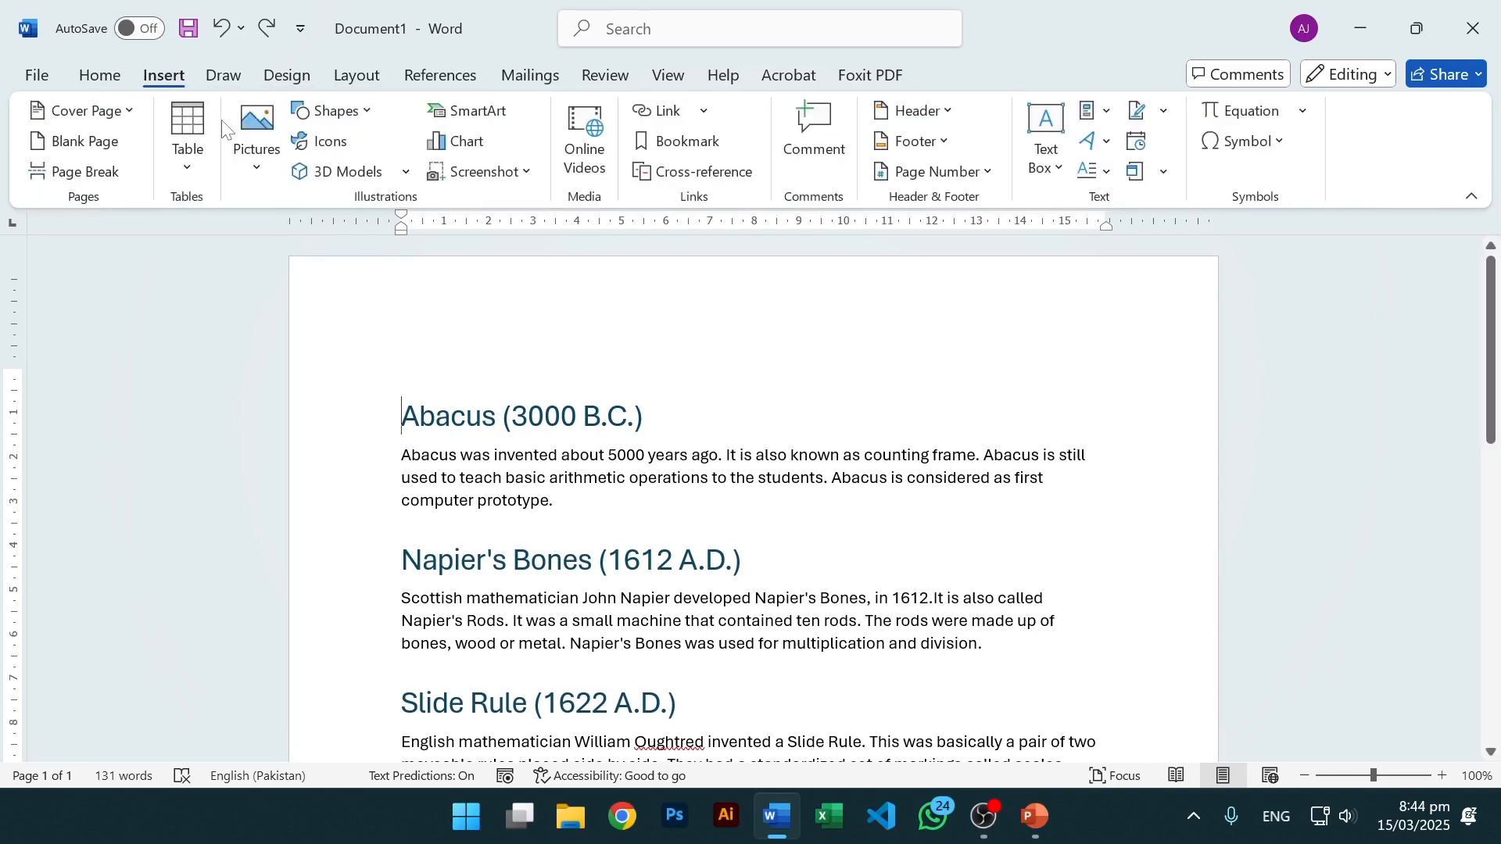
{"action": "left_click", "coordinate": [73, 173]}
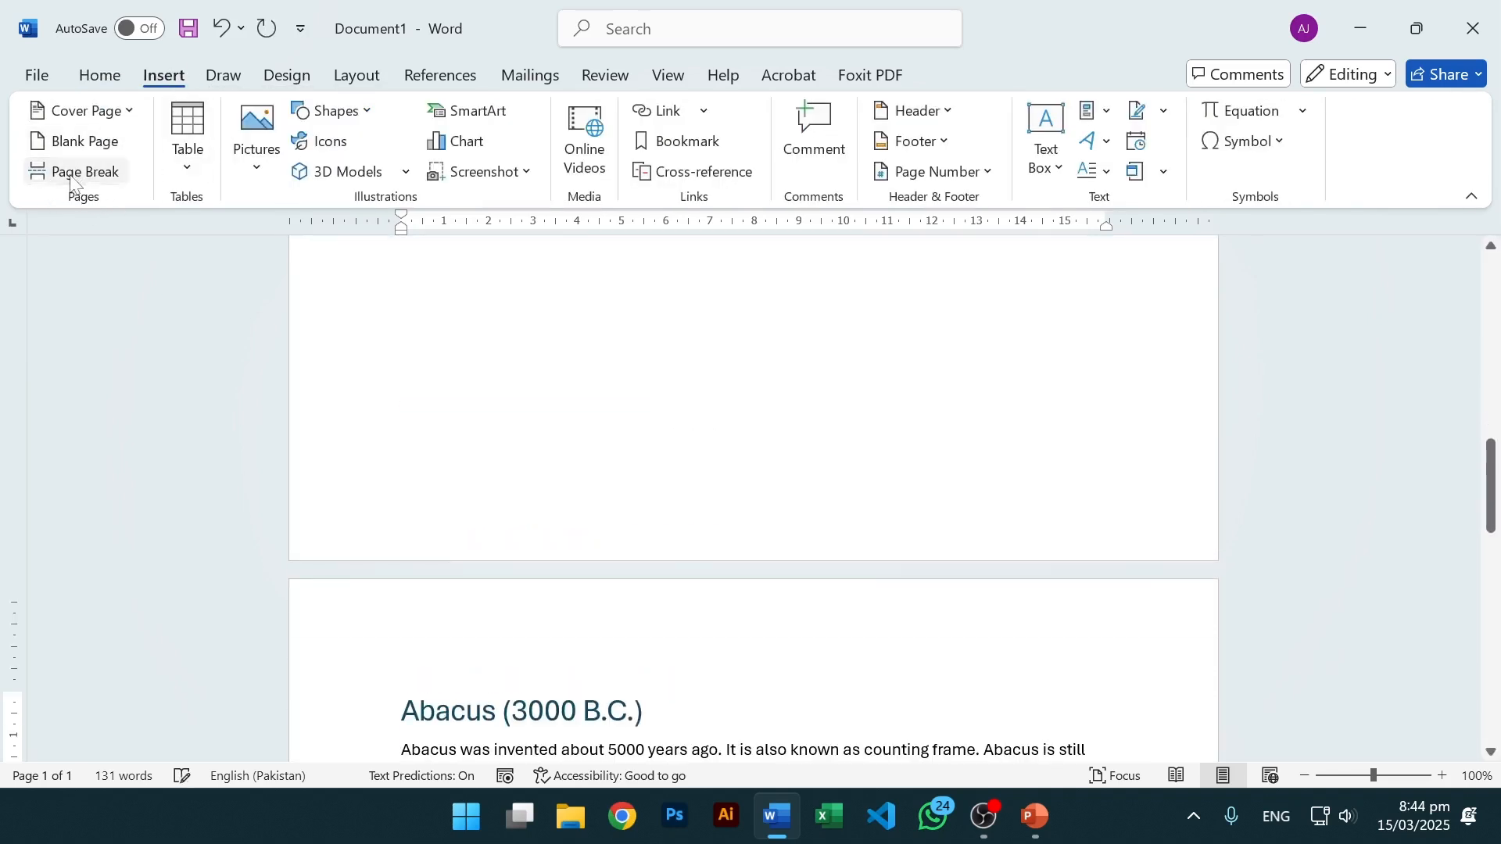
{"action": "scroll", "coordinate": [542, 500], "scroll_direction": "up", "scroll_amount": 5}
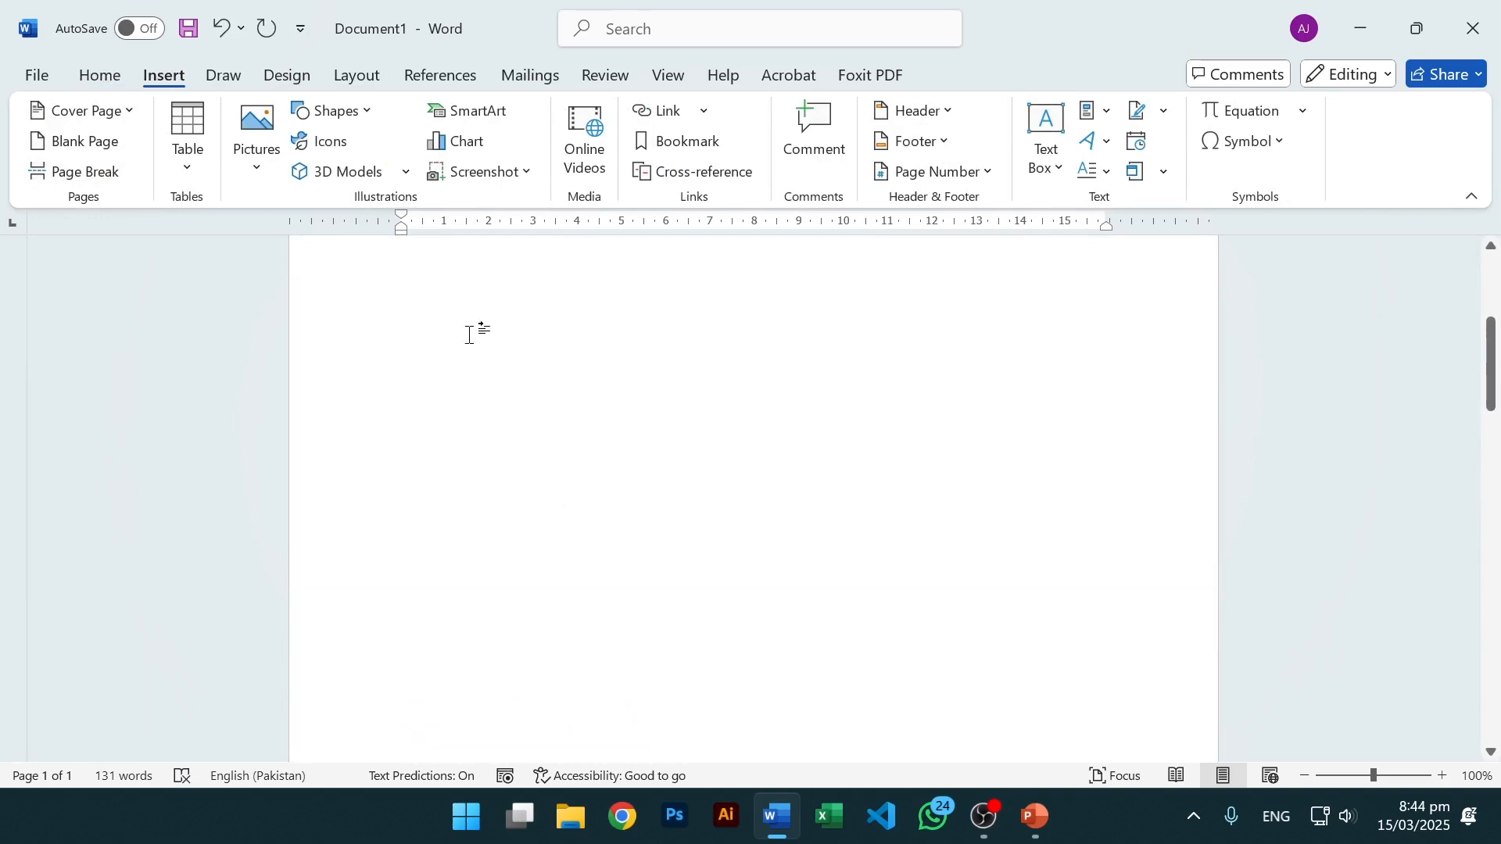
{"action": "scroll", "coordinate": [469, 335], "scroll_direction": "up", "scroll_amount": 3}
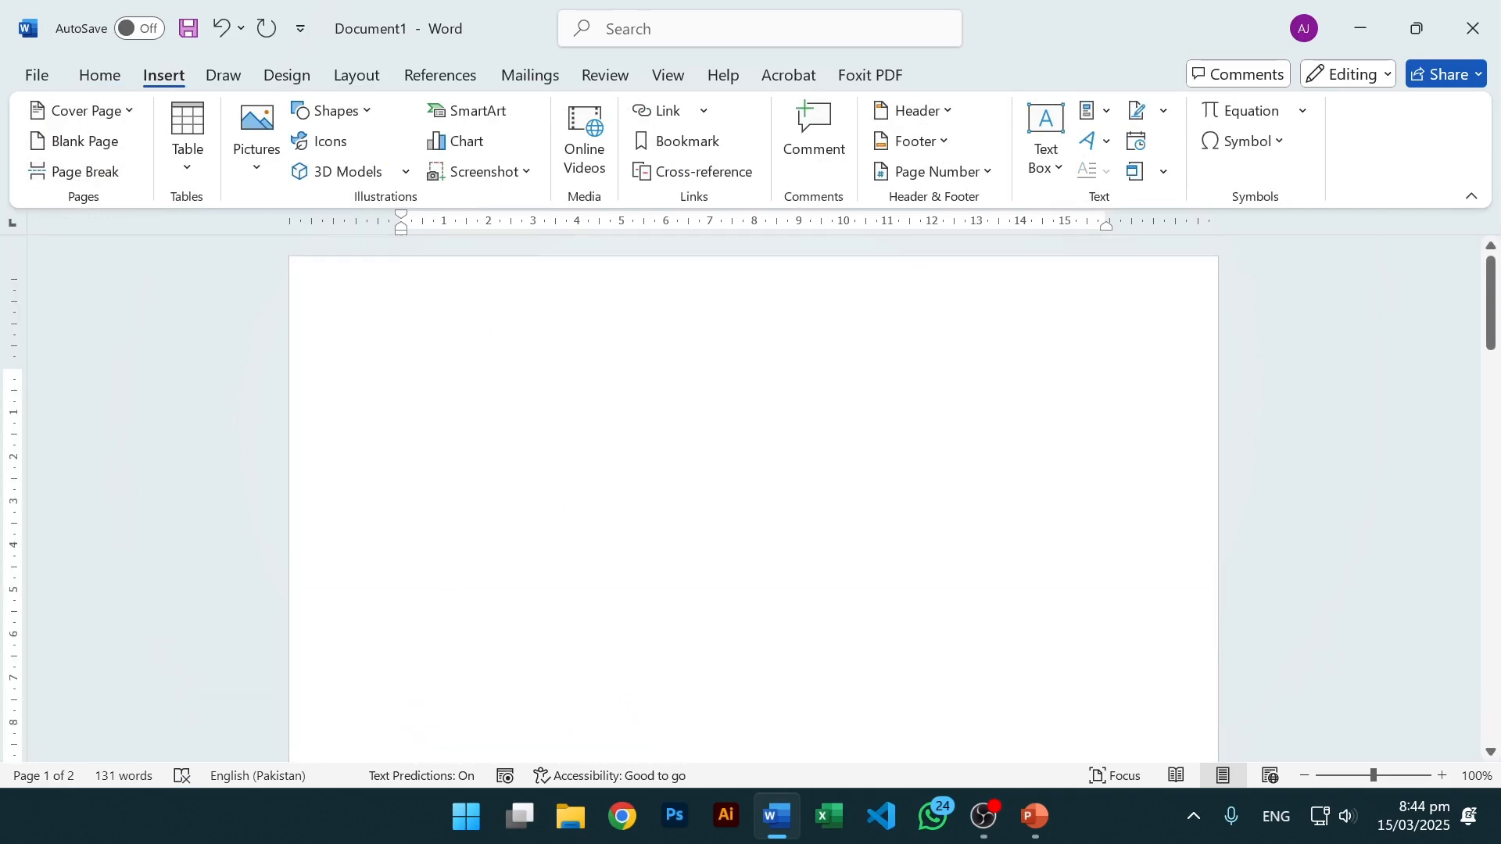
{"action": "scroll", "coordinate": [526, 531], "scroll_direction": "down", "scroll_amount": 10}
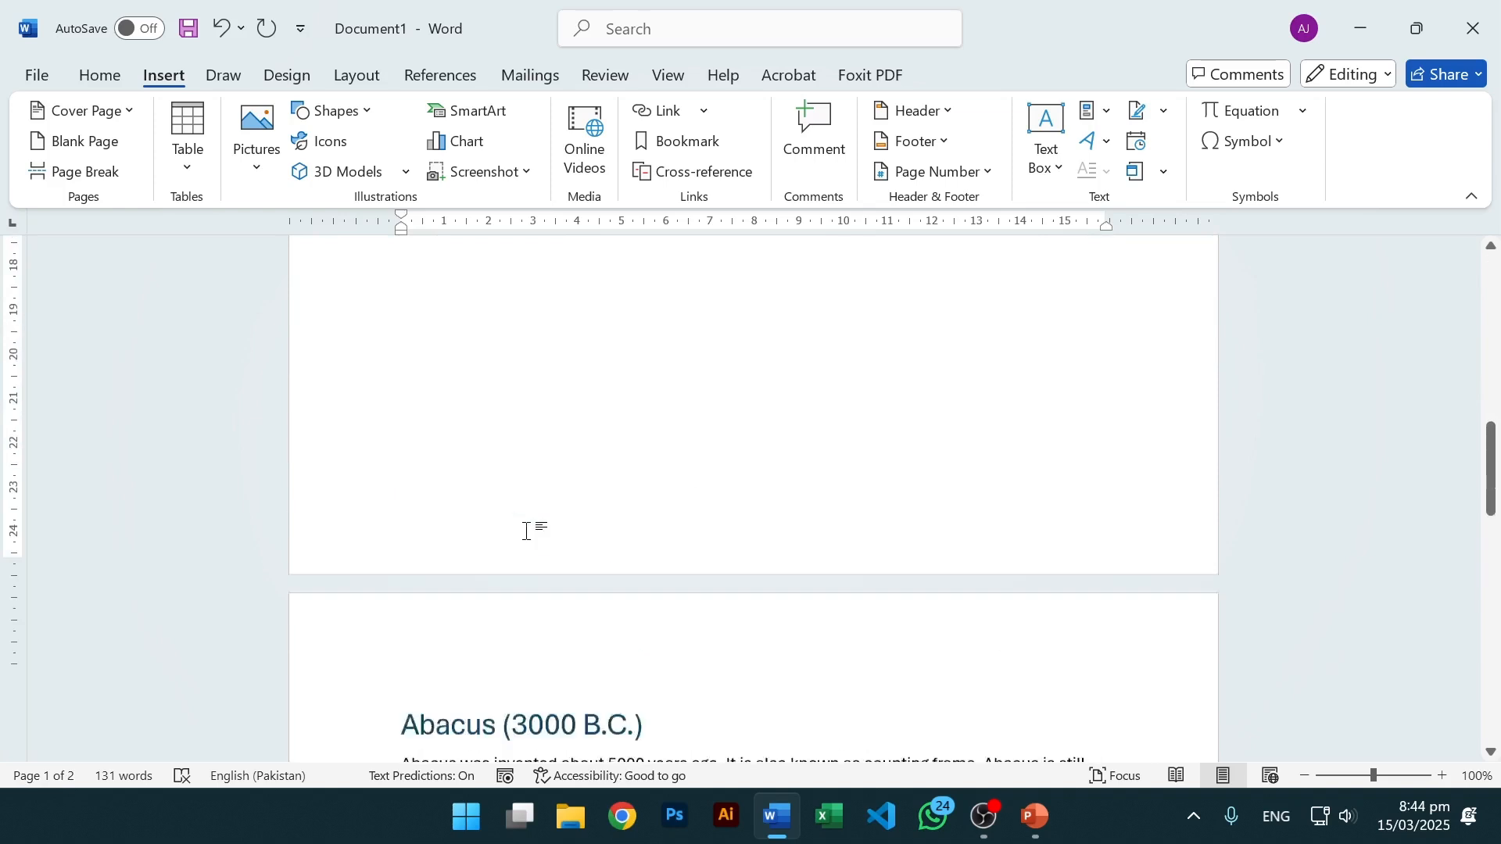
{"action": "scroll", "coordinate": [526, 531], "scroll_direction": "up", "scroll_amount": 10}
Type four short lines of filler text on page 1.
{"action": "type", "text": "df"}
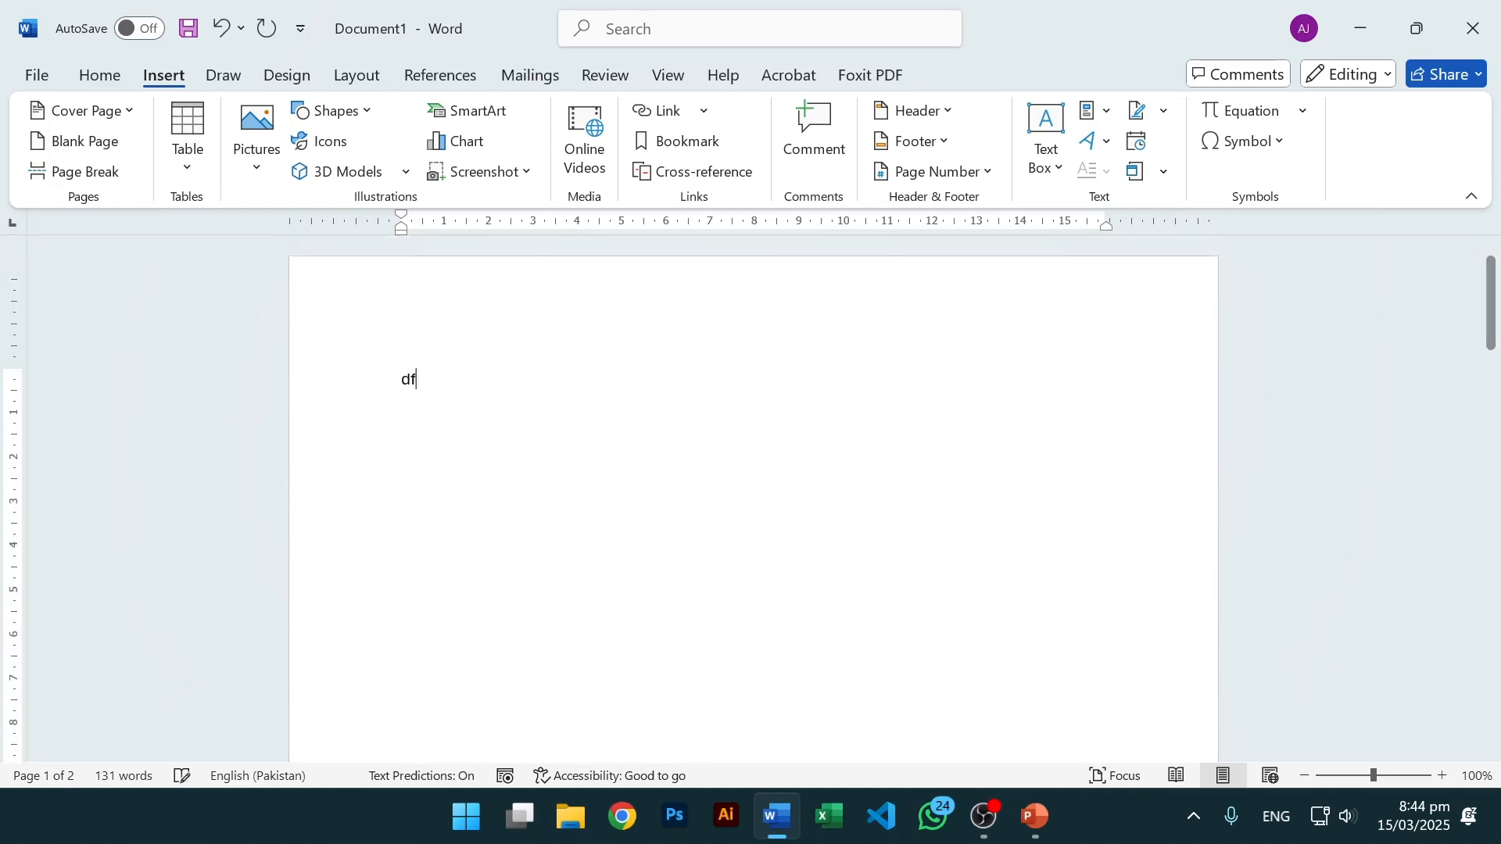
{"action": "type", "text": "sadfsdfsdfsdfsdfsdfsdfsdffdsfd"}
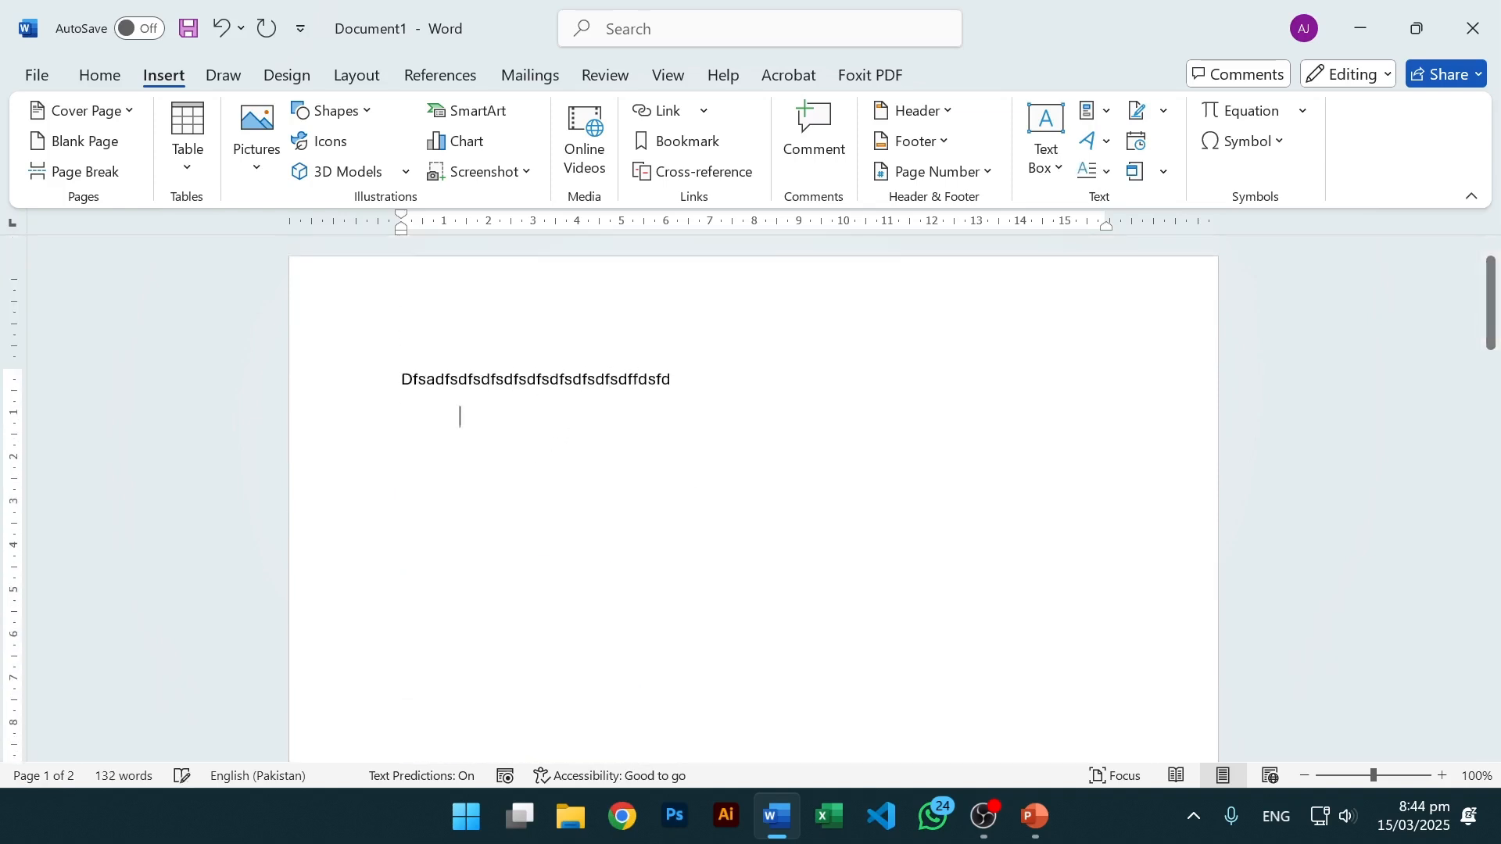
{"action": "key", "text": "Return"}
{"action": "type", "text": "sdfsdfs"}
{"action": "key", "text": "Return"}
{"action": "type", "text": "sdf"}
{"action": "key", "text": "Return"}
{"action": "type", "text": "ssdf"}
{"action": "key", "text": "Return"}
Delete all the filler text so page 1 is empty.
{"action": "scroll", "coordinate": [617, 393], "scroll_direction": "down", "scroll_amount": 3}
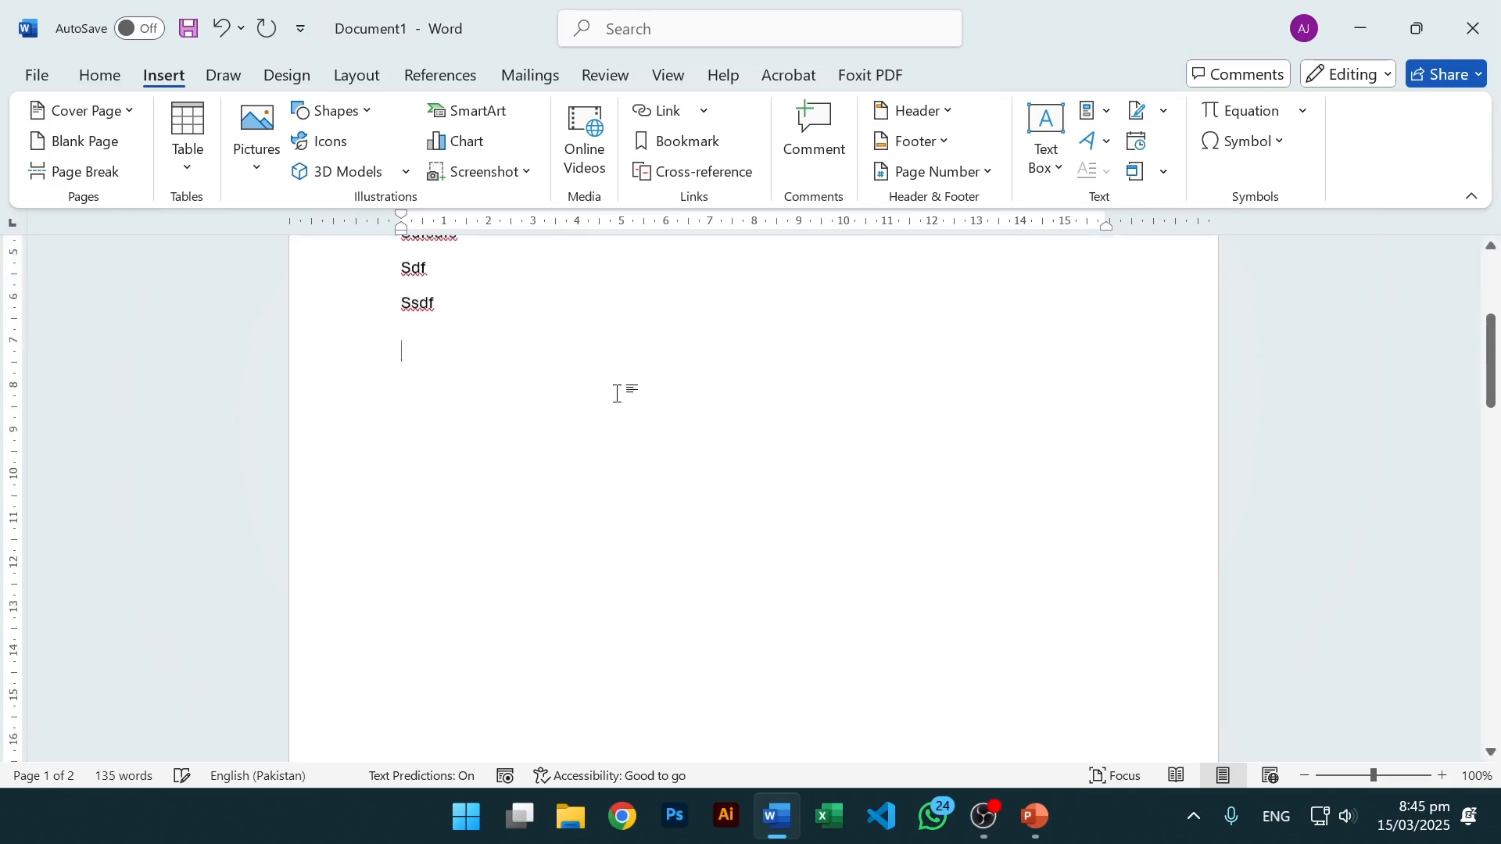
{"action": "scroll", "coordinate": [617, 393], "scroll_direction": "down", "scroll_amount": 12}
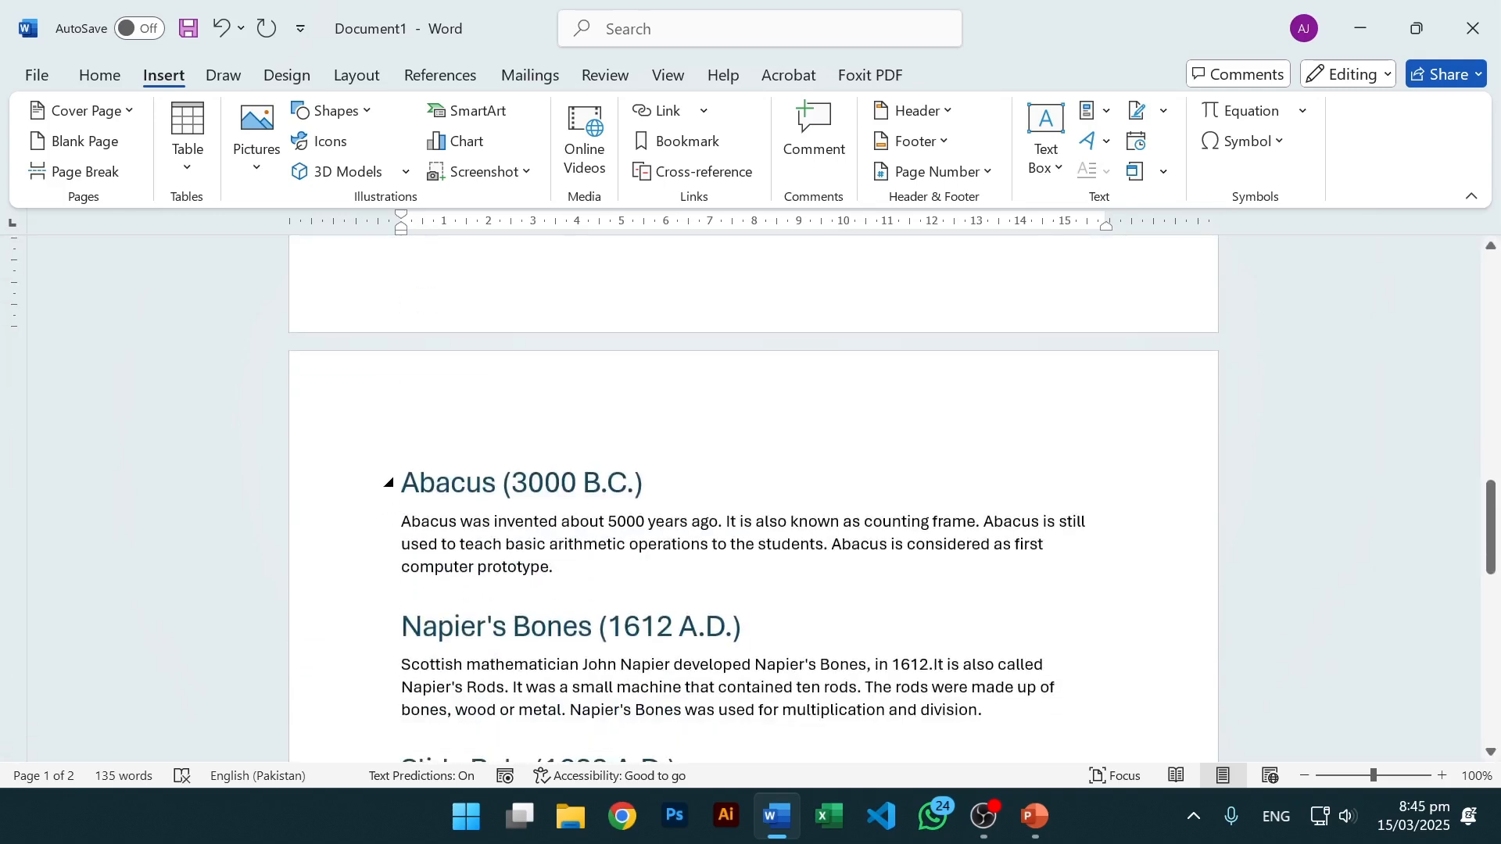
{"action": "scroll", "coordinate": [634, 500], "scroll_direction": "up", "scroll_amount": 4}
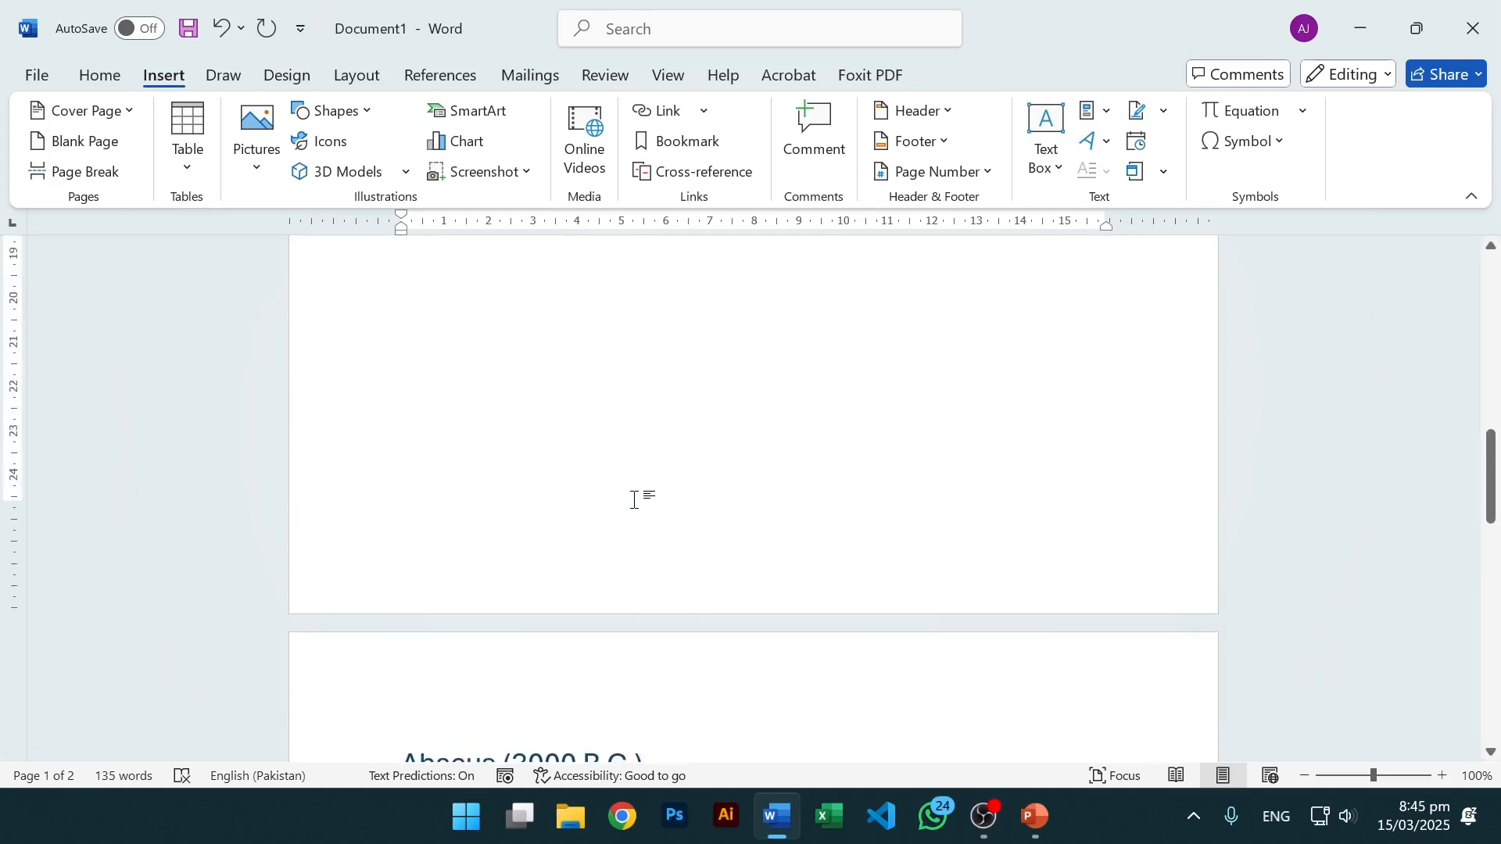
{"action": "scroll", "coordinate": [634, 500], "scroll_direction": "up", "scroll_amount": 13}
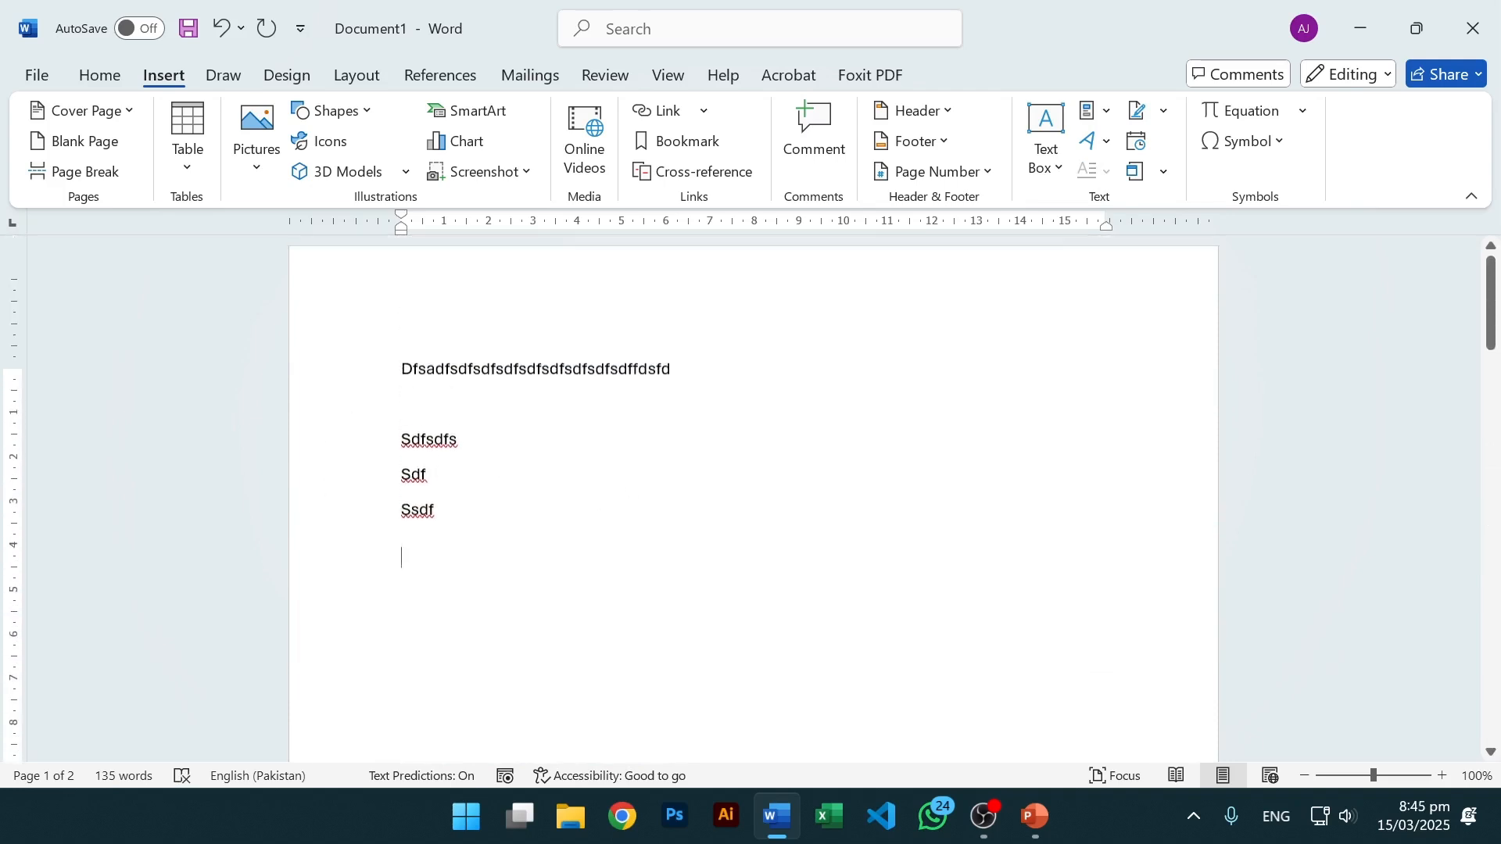
{"action": "left_click_drag", "start_coordinate": [403, 567], "coordinate": [341, 377]}
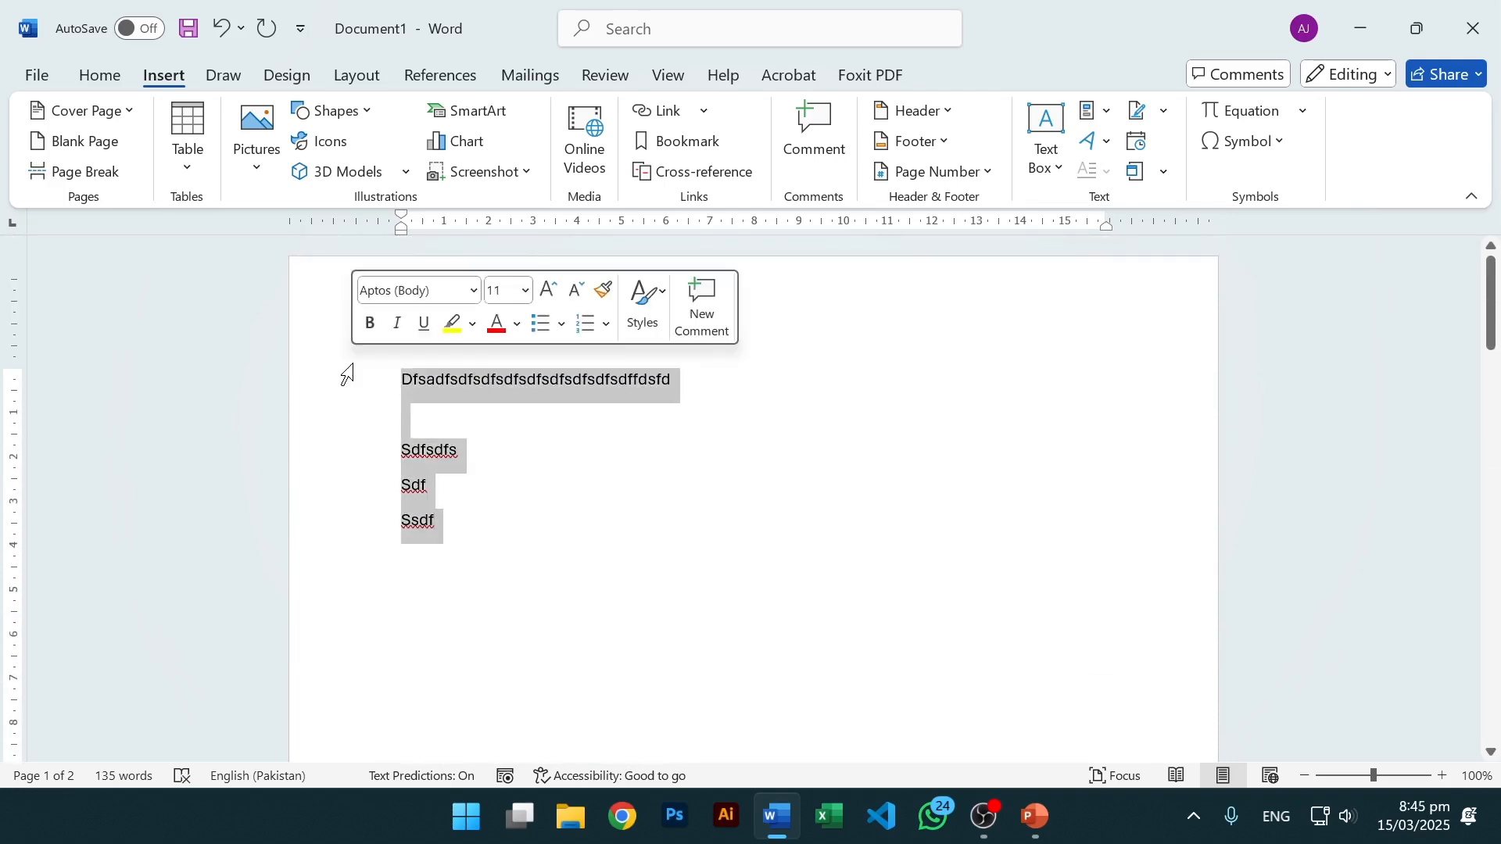
{"action": "key", "text": "BackSpace"}
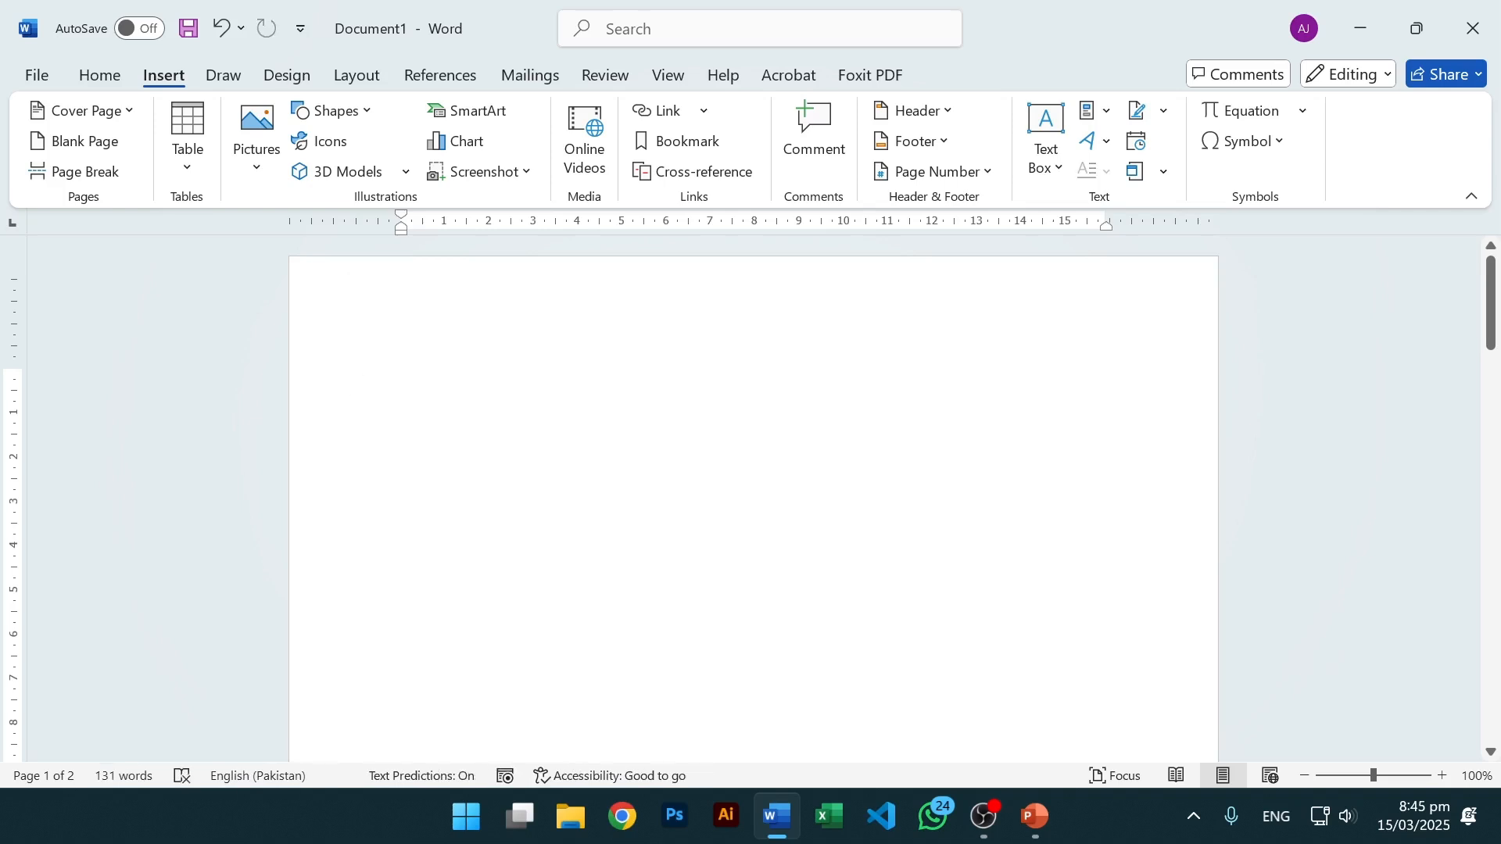
{"action": "left_click", "coordinate": [444, 79]}
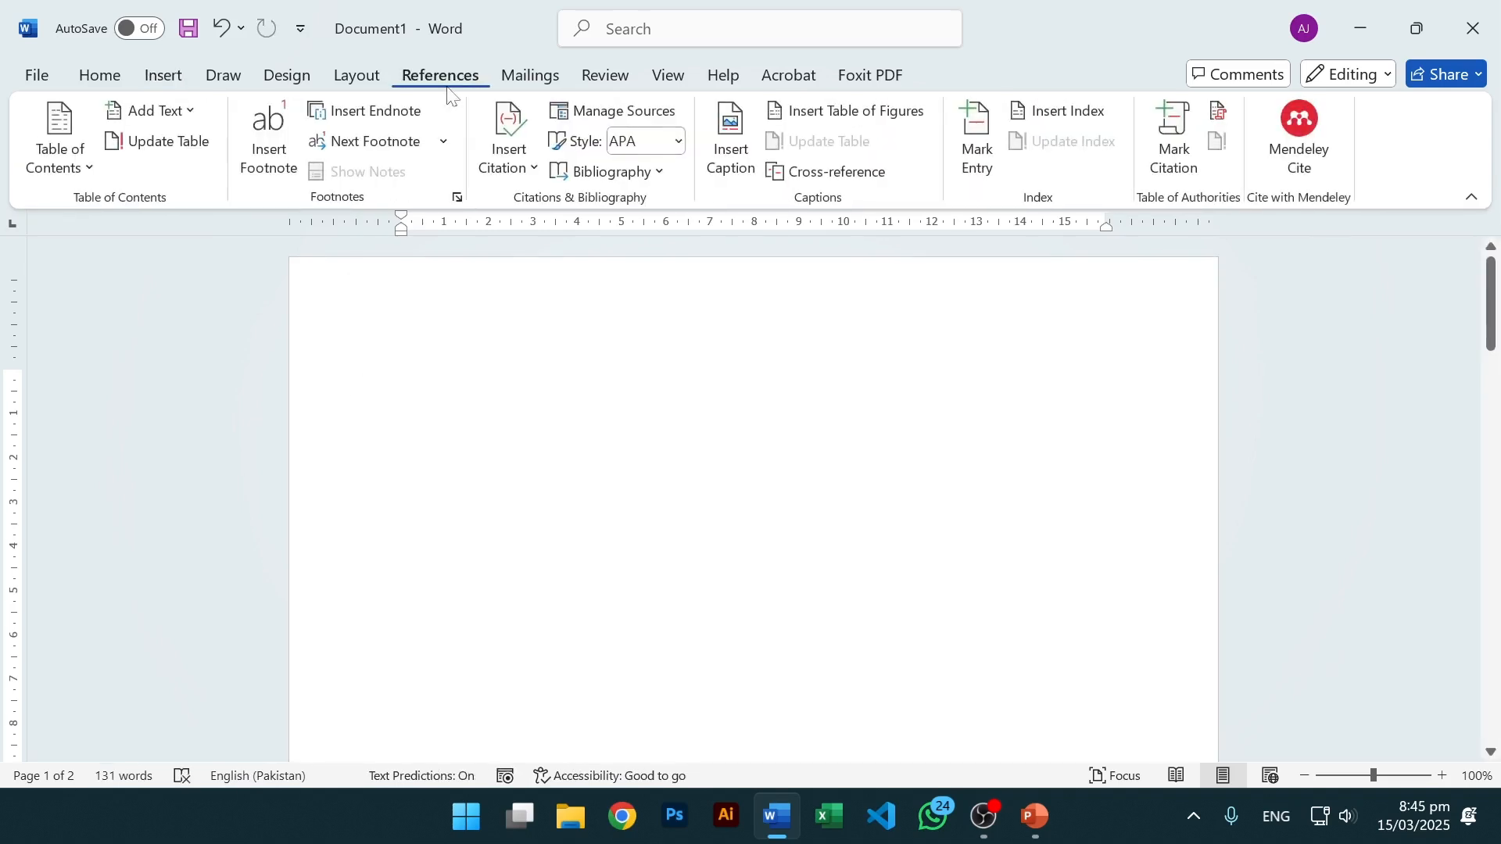
Insert Automatic Table 1 on page 1 and centre its Contents title.
{"action": "left_click", "coordinate": [78, 164]}
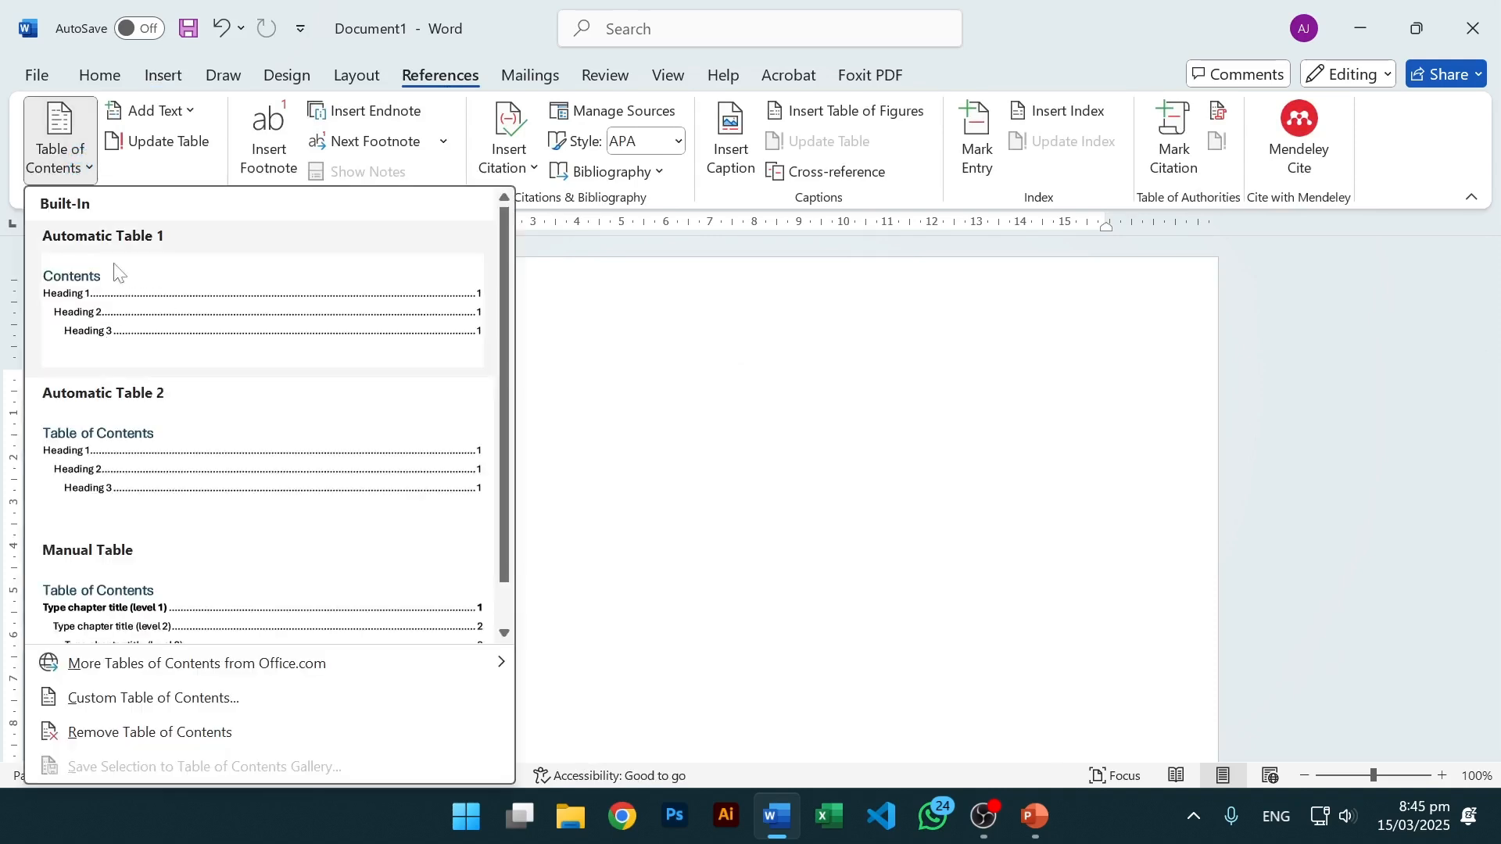
{"action": "left_click", "coordinate": [131, 318]}
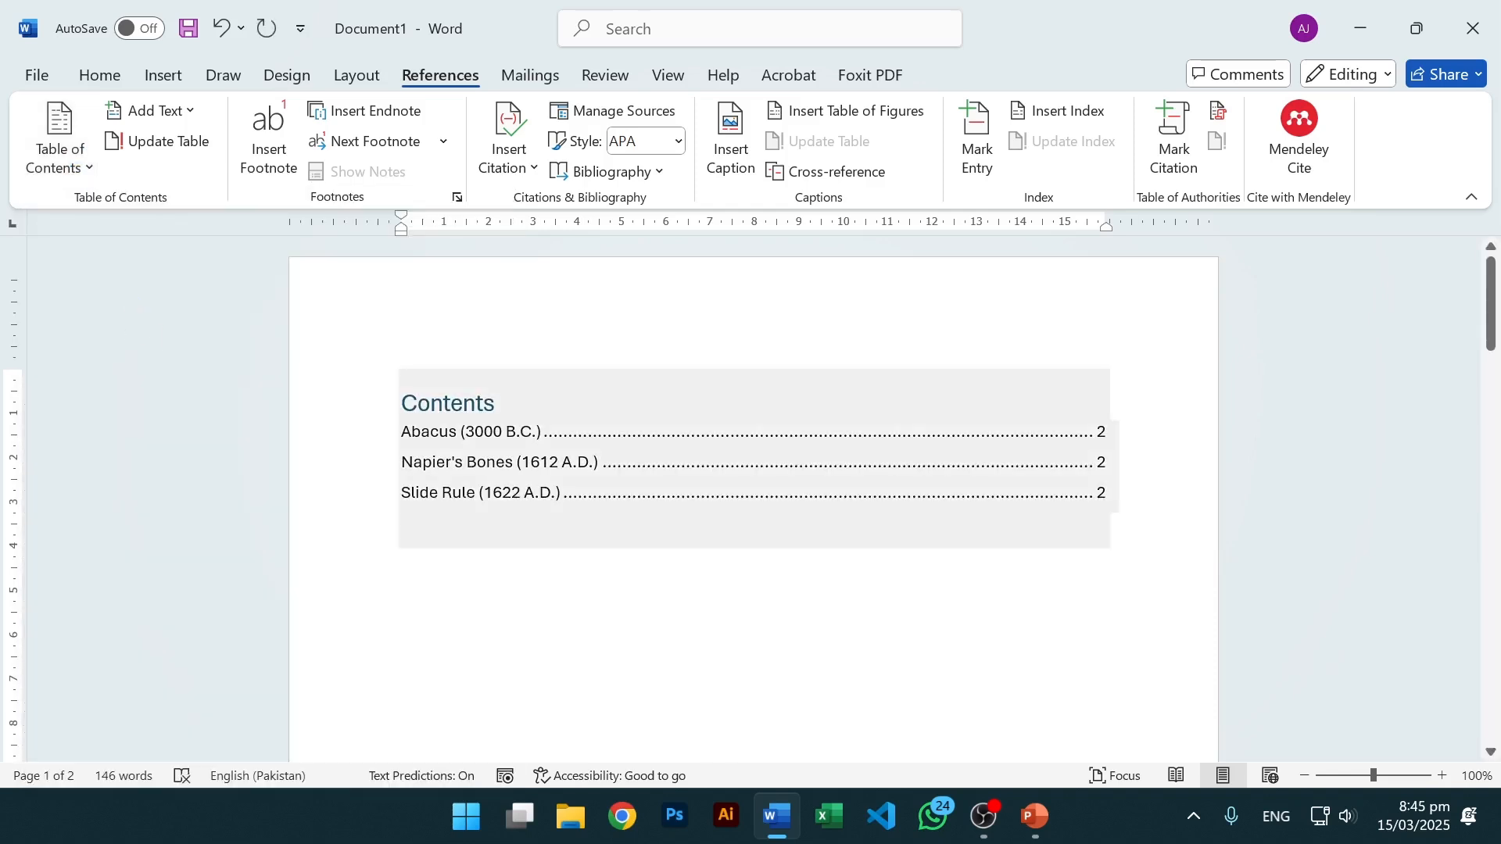
{"action": "double_click", "coordinate": [437, 403]}
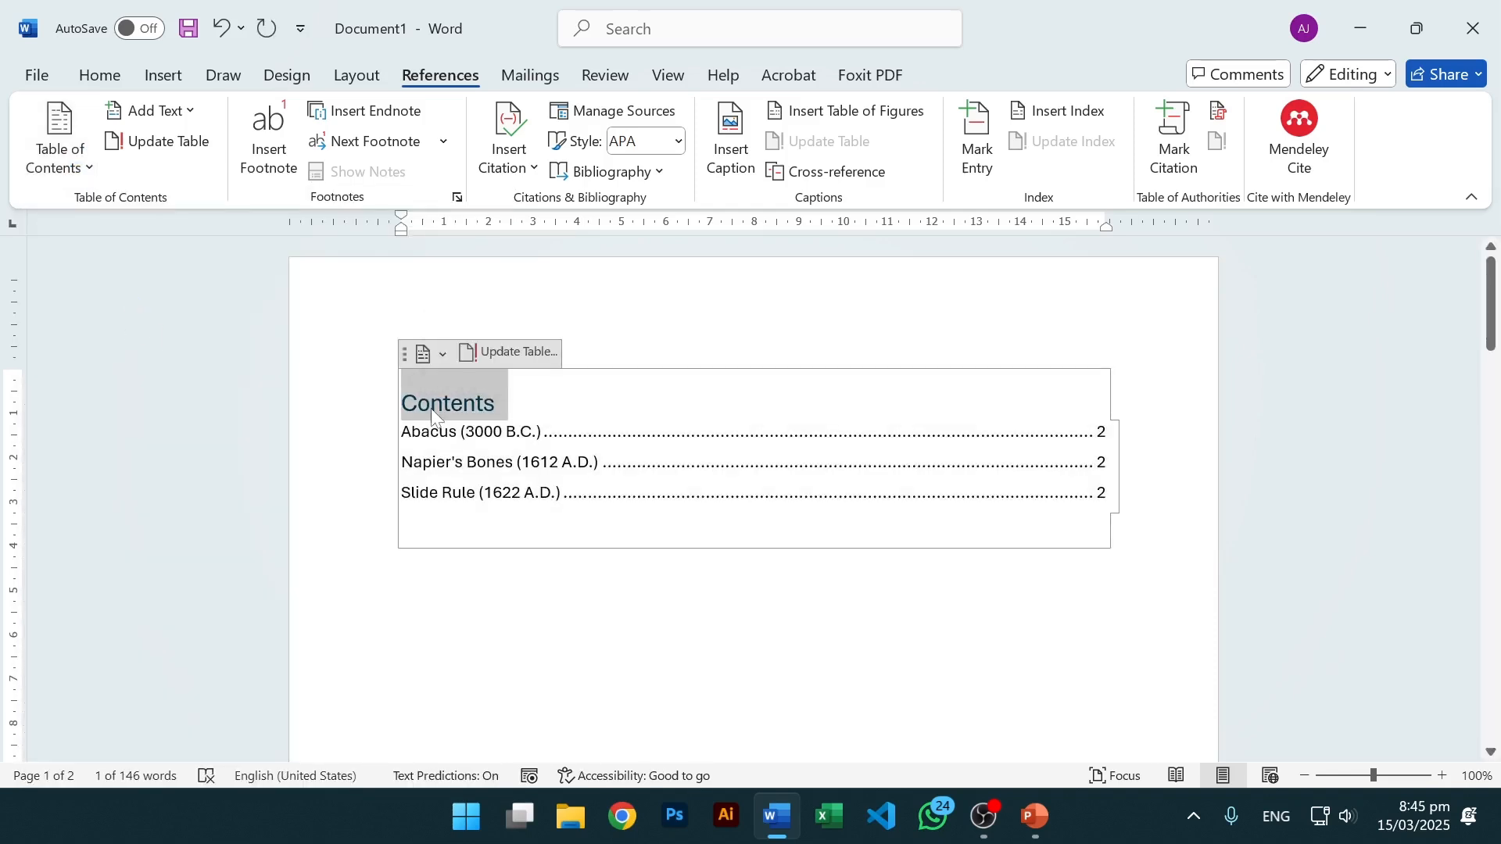
{"action": "key", "text": "ctrl+e"}
{"action": "double_click", "coordinate": [427, 433]}
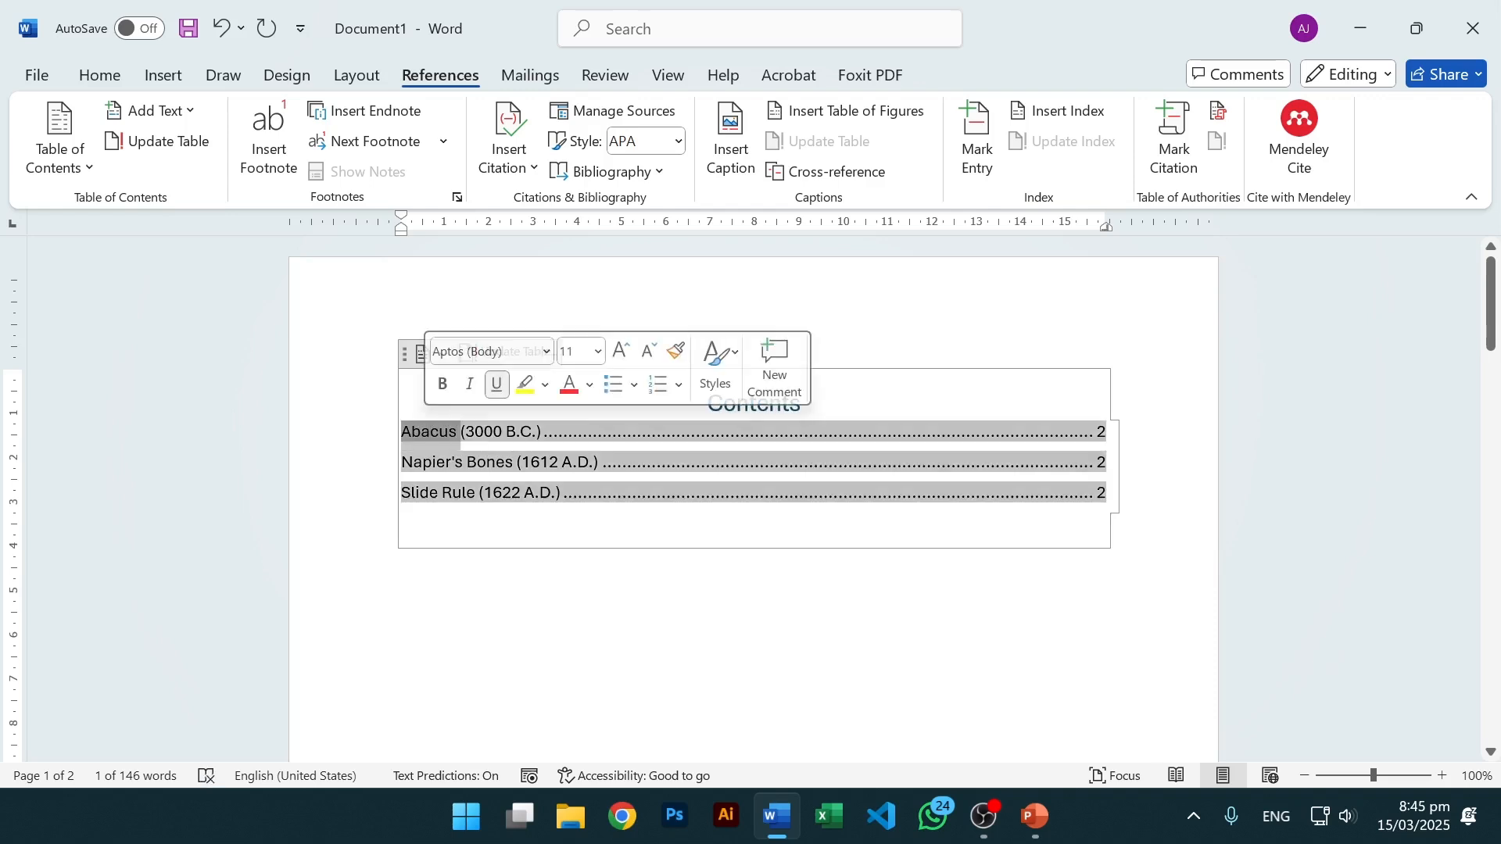
{"action": "double_click", "coordinate": [525, 432]}
{"action": "left_click", "coordinate": [1097, 432]}
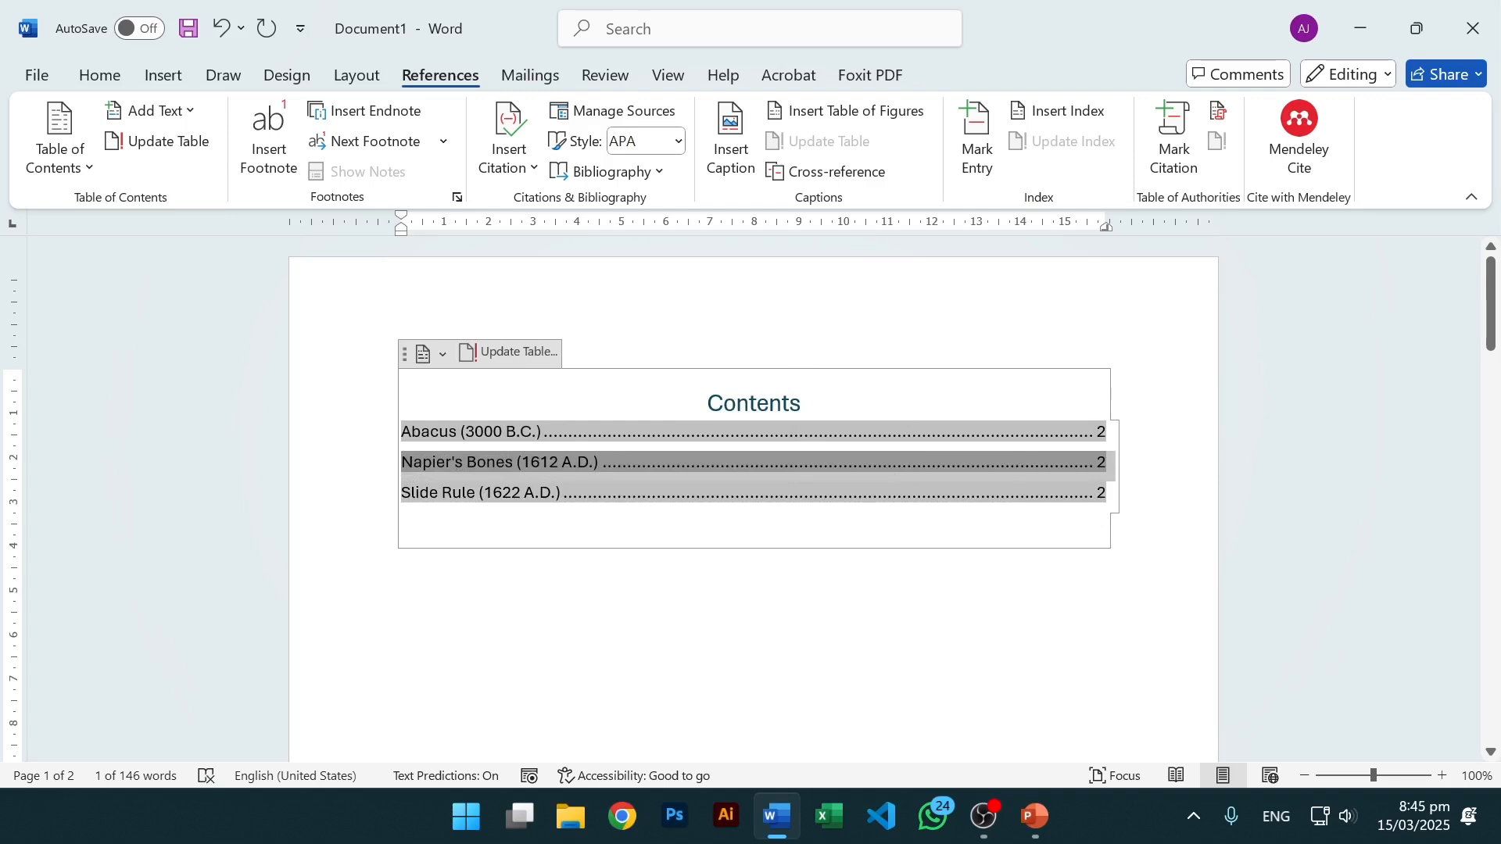
Scroll to page 2 and place the cursor at the start of the Napier's Bones heading.
{"action": "scroll", "coordinate": [749, 617], "scroll_direction": "down", "scroll_amount": 10}
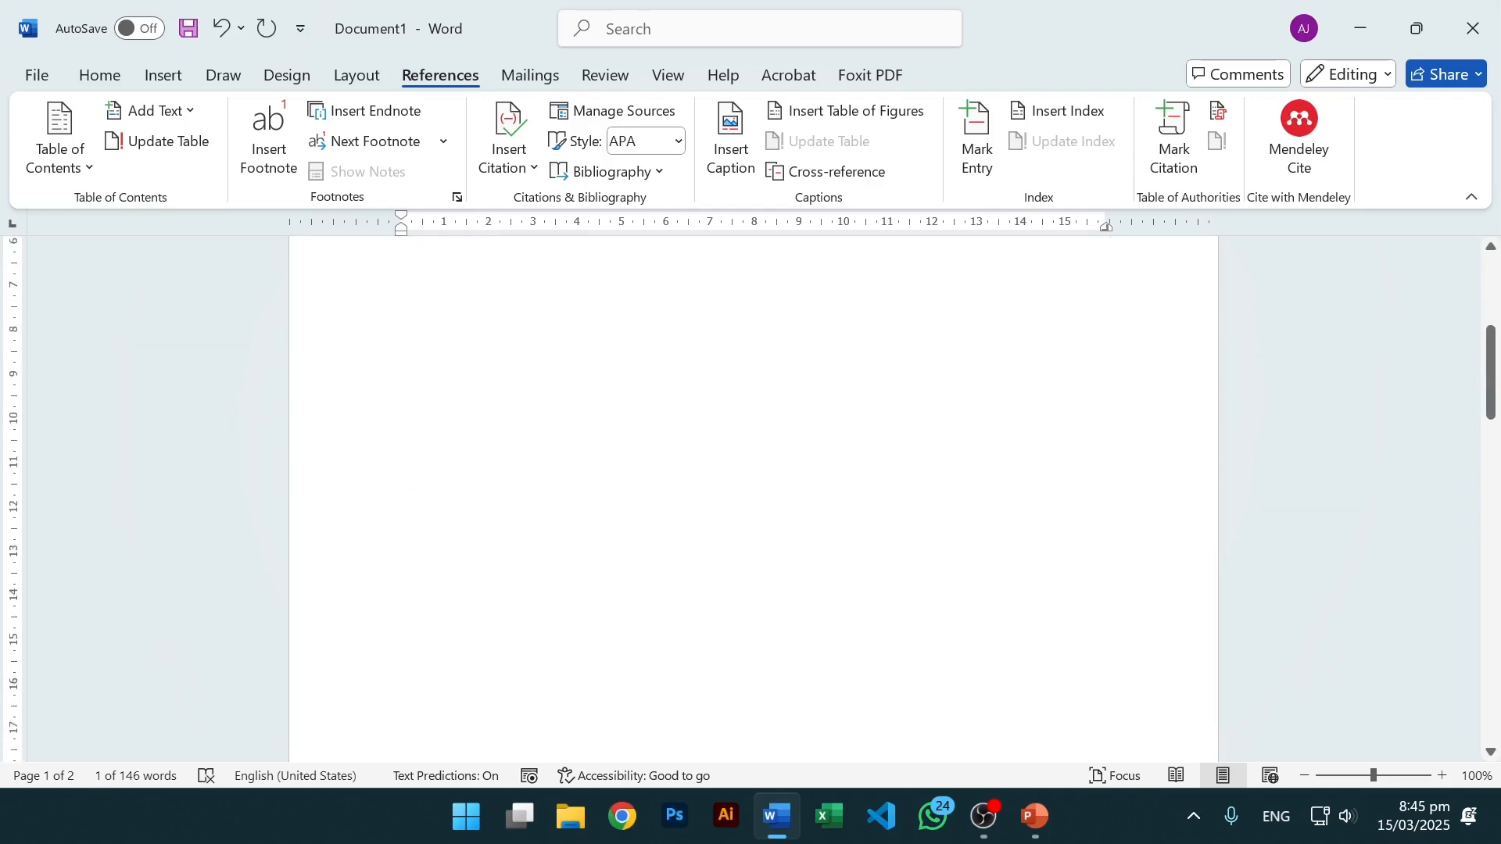
{"action": "scroll", "coordinate": [749, 617], "scroll_direction": "down", "scroll_amount": 5}
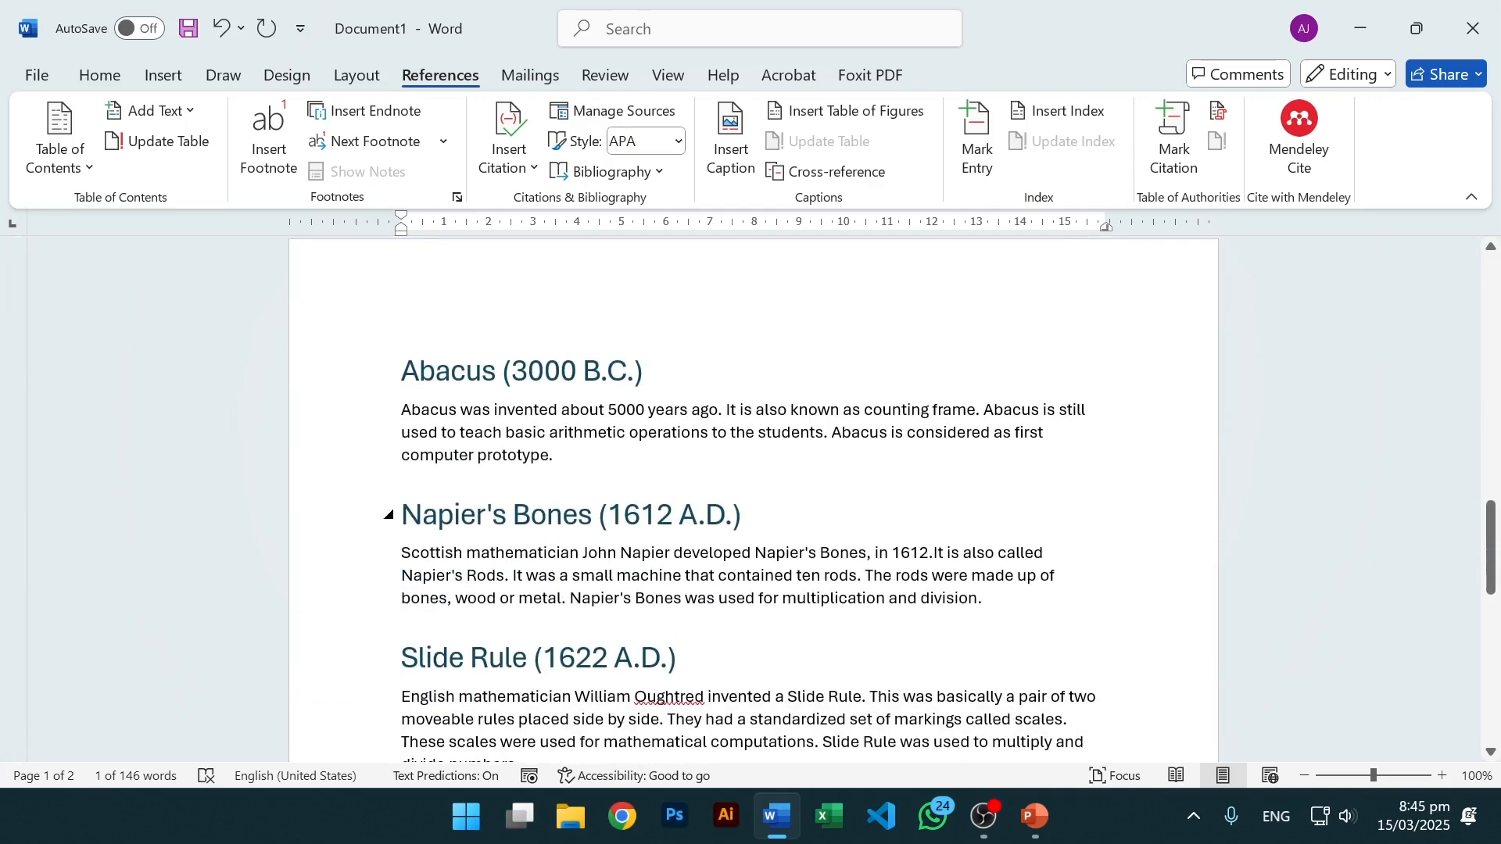
{"action": "left_click", "coordinate": [476, 514]}
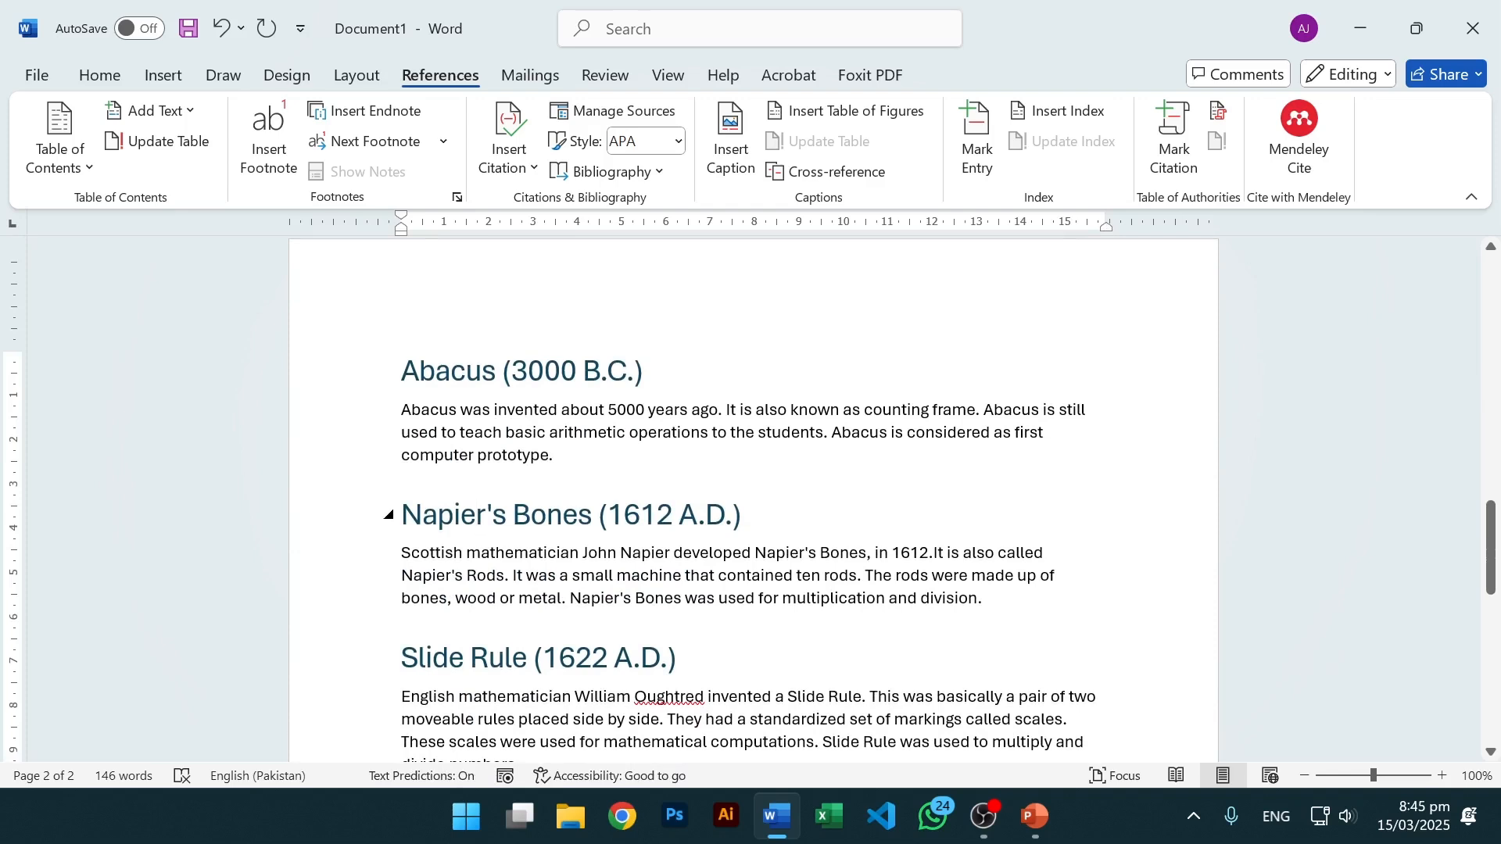
{"action": "left_click", "coordinate": [402, 514]}
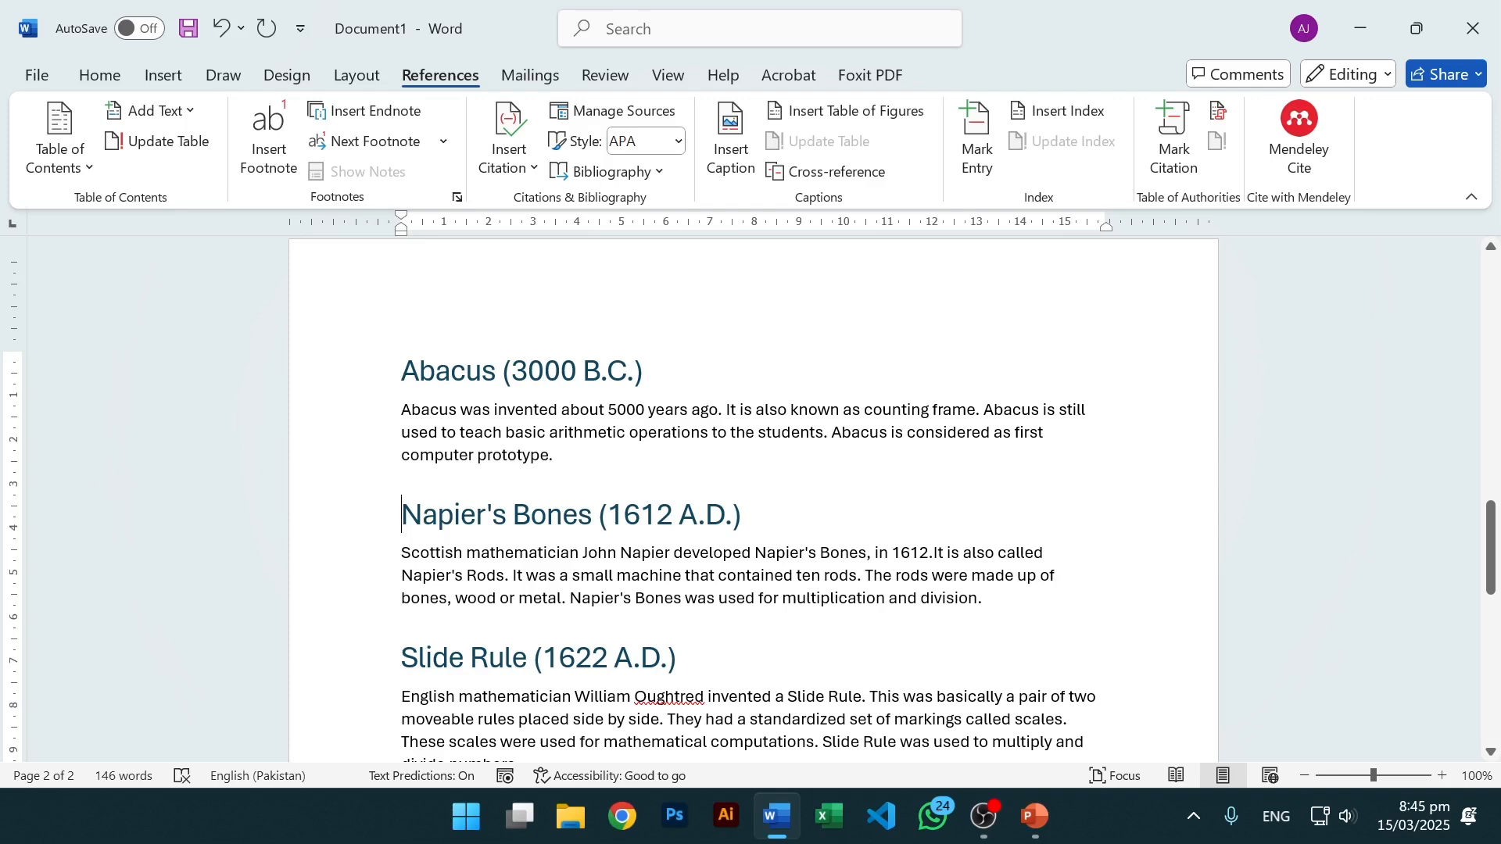
Insert page breaks before the Napier's Bones and Slide Rule headings.
{"action": "left_click", "coordinate": [163, 80]}
{"action": "left_click", "coordinate": [78, 171]}
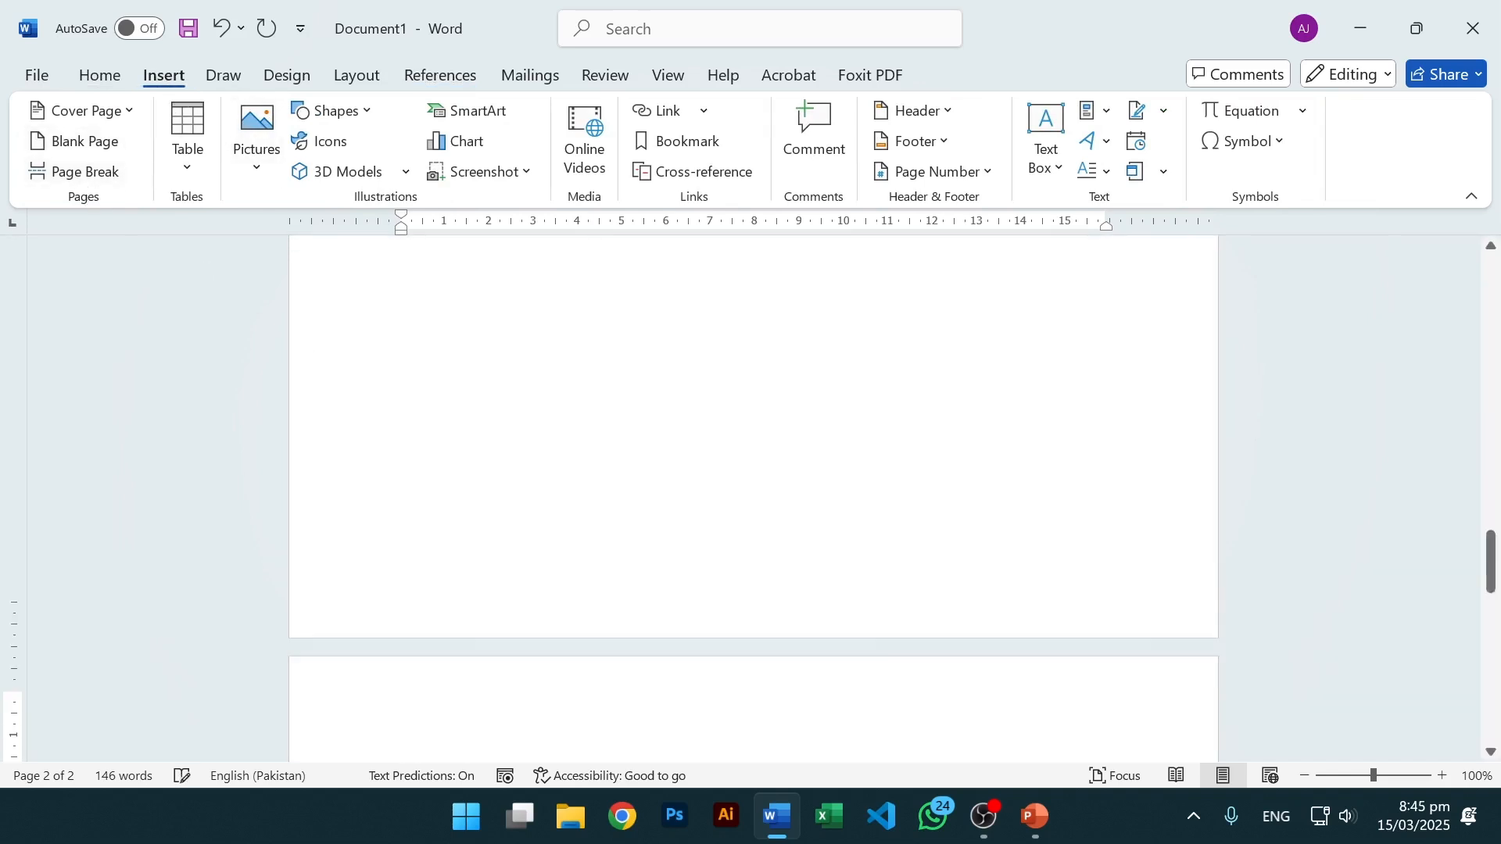
{"action": "scroll", "coordinate": [393, 464], "scroll_direction": "down", "scroll_amount": 5}
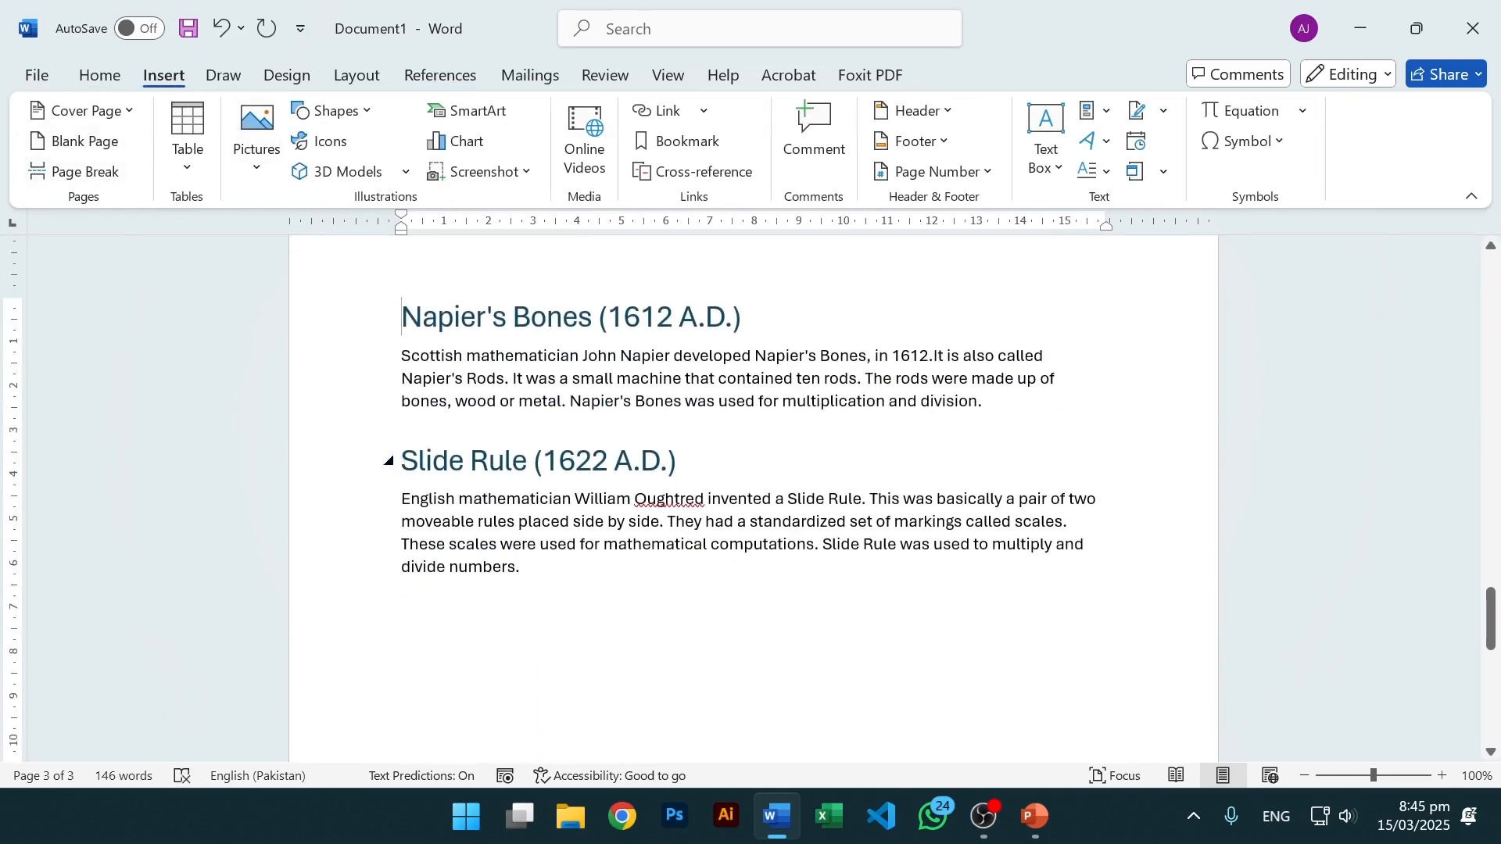
{"action": "left_click", "coordinate": [399, 462]}
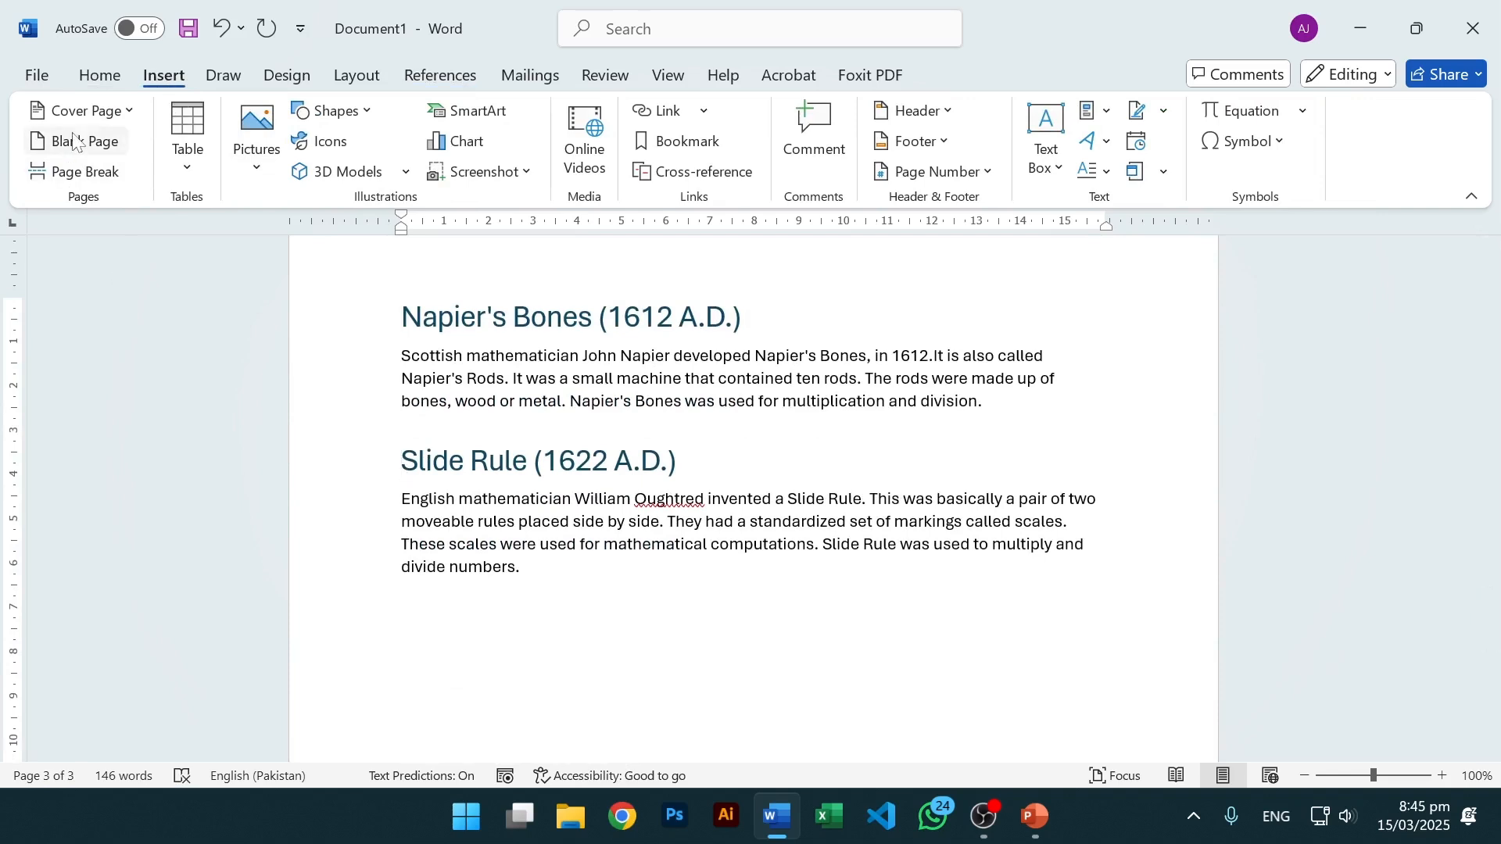
{"action": "left_click", "coordinate": [88, 172]}
{"action": "scroll", "coordinate": [628, 569], "scroll_direction": "down", "scroll_amount": 6}
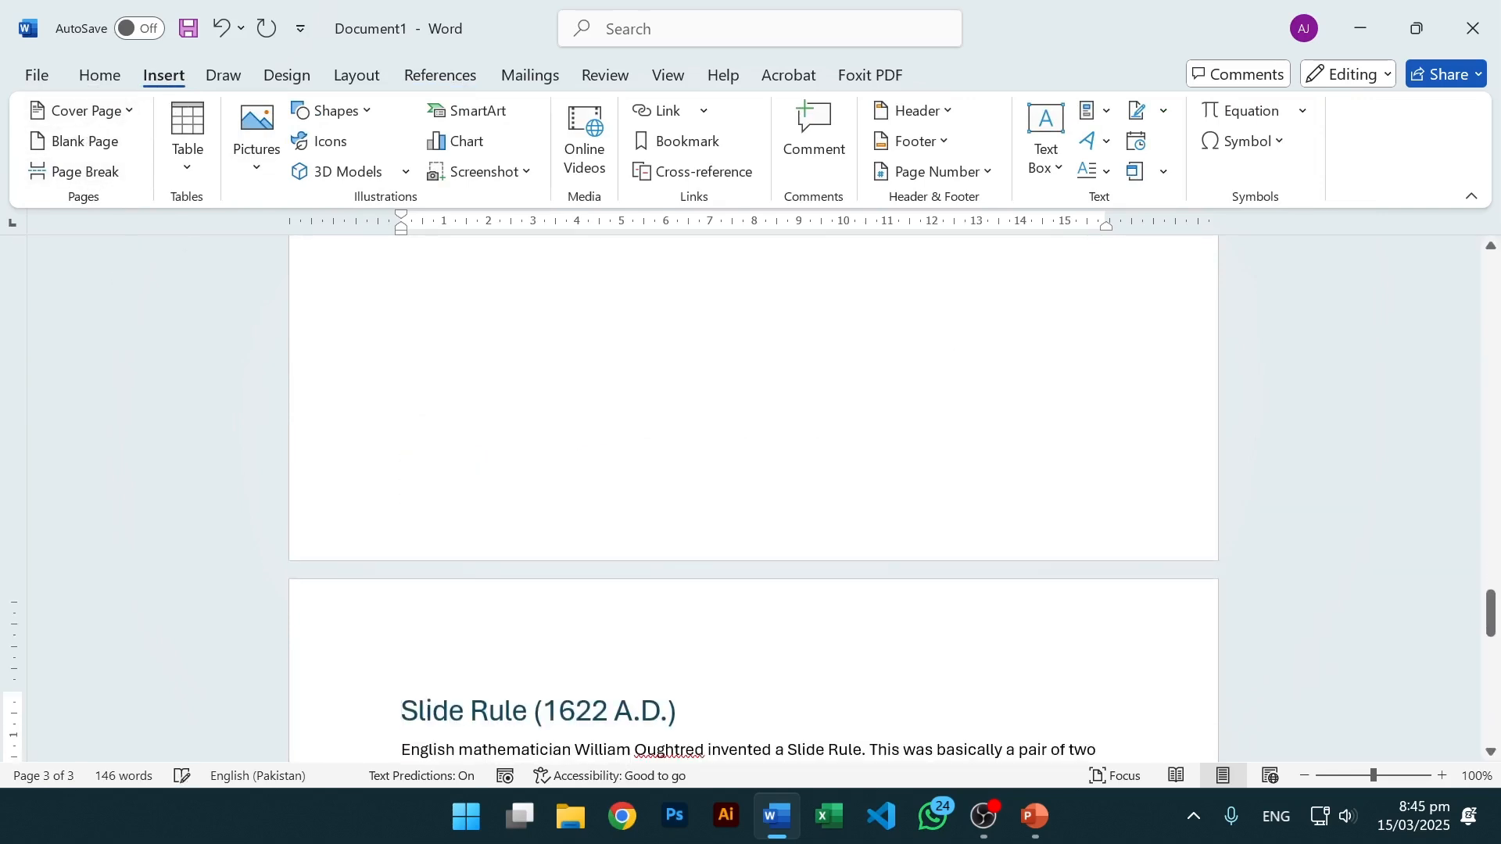
{"action": "scroll", "coordinate": [628, 569], "scroll_direction": "up", "scroll_amount": 10}
{"action": "scroll", "coordinate": [627, 569], "scroll_direction": "up", "scroll_amount": 10}
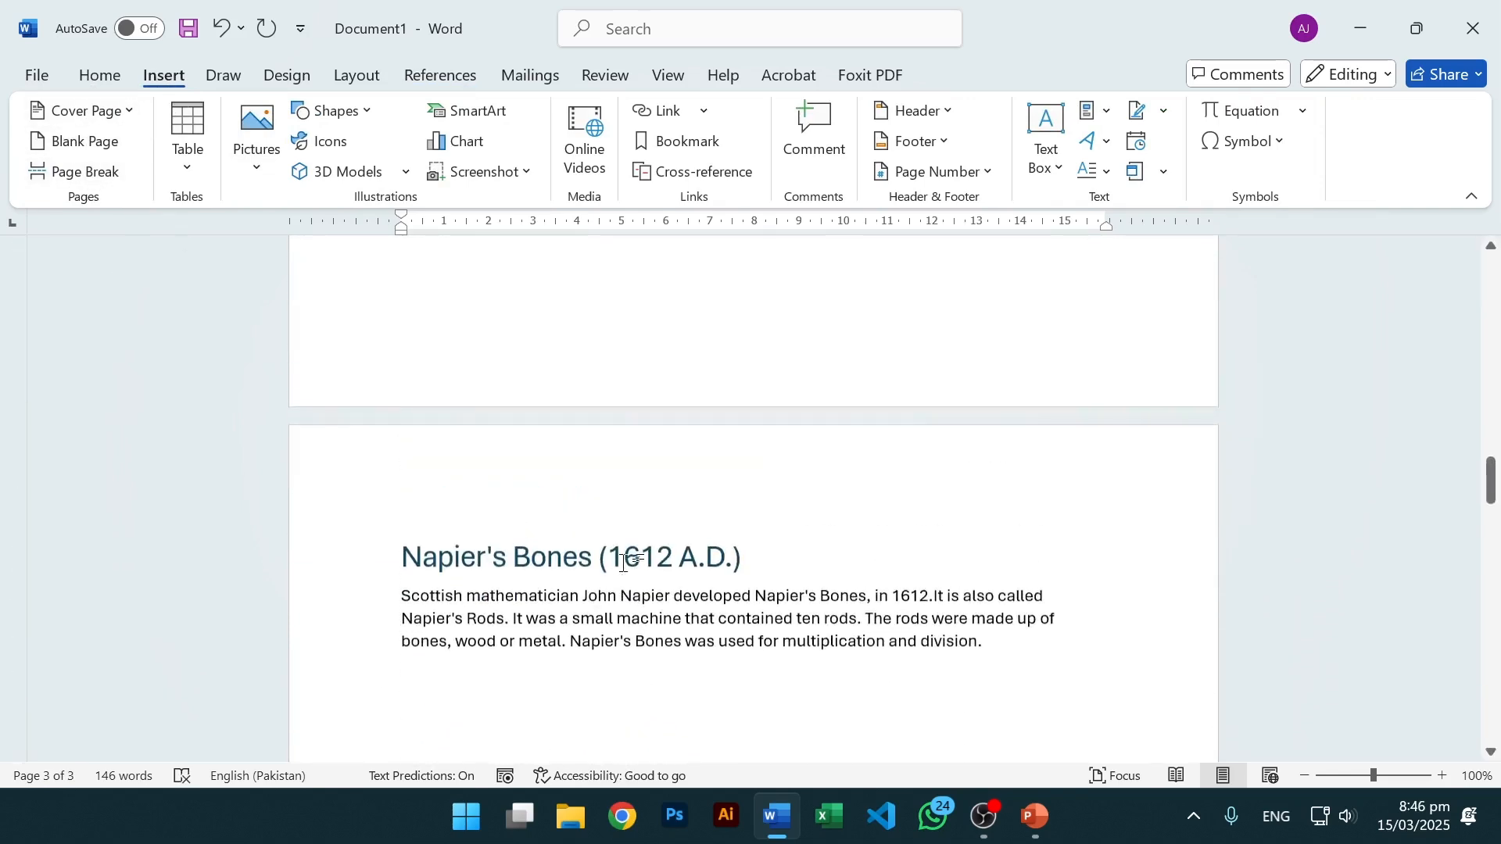
{"action": "scroll", "coordinate": [753, 500], "scroll_direction": "down", "scroll_amount": 2}
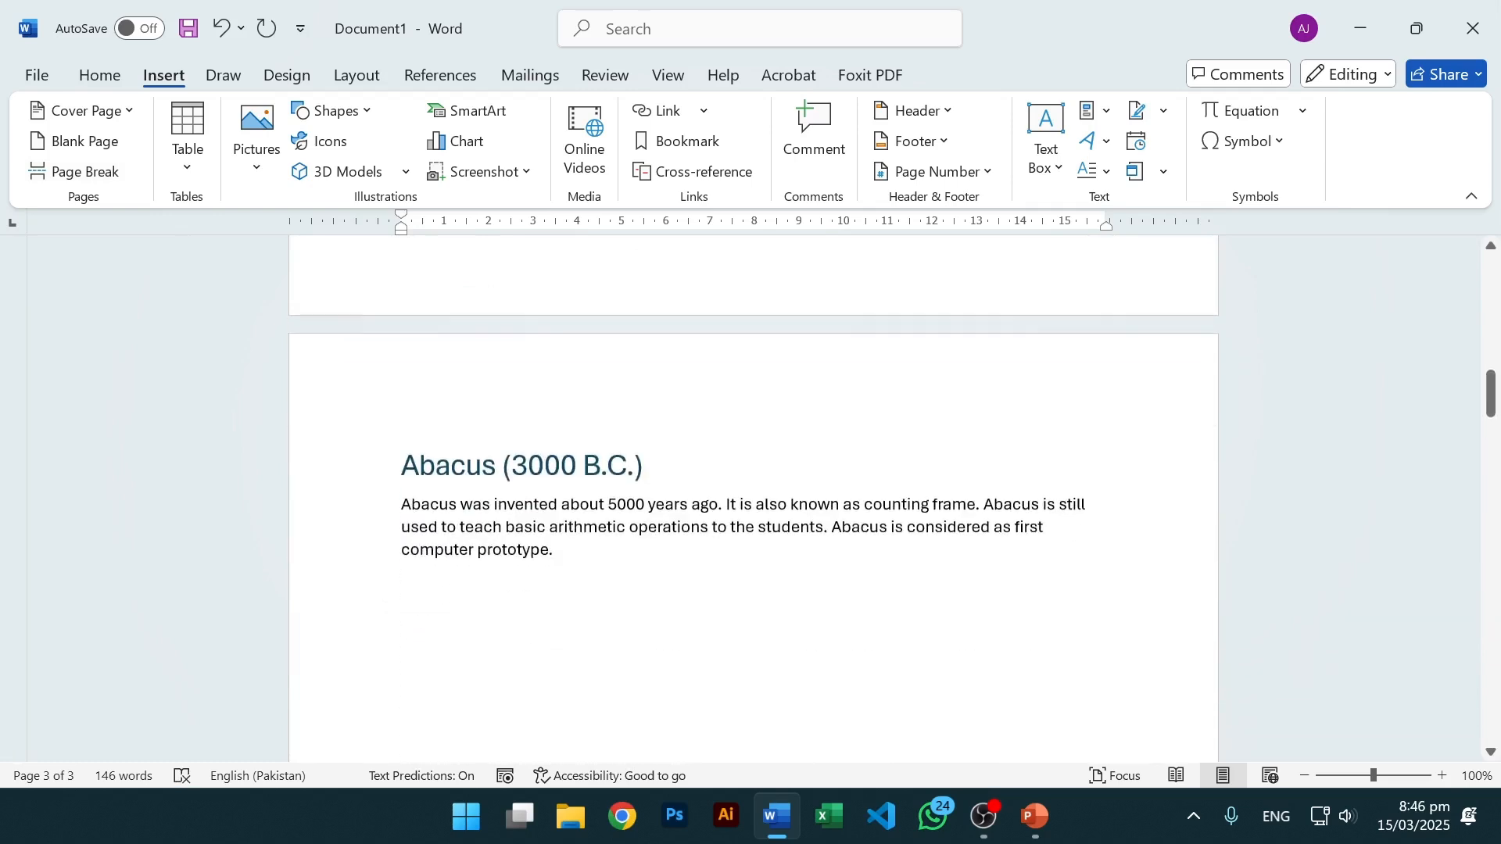
{"action": "scroll", "coordinate": [532, 476], "scroll_direction": "down", "scroll_amount": 8}
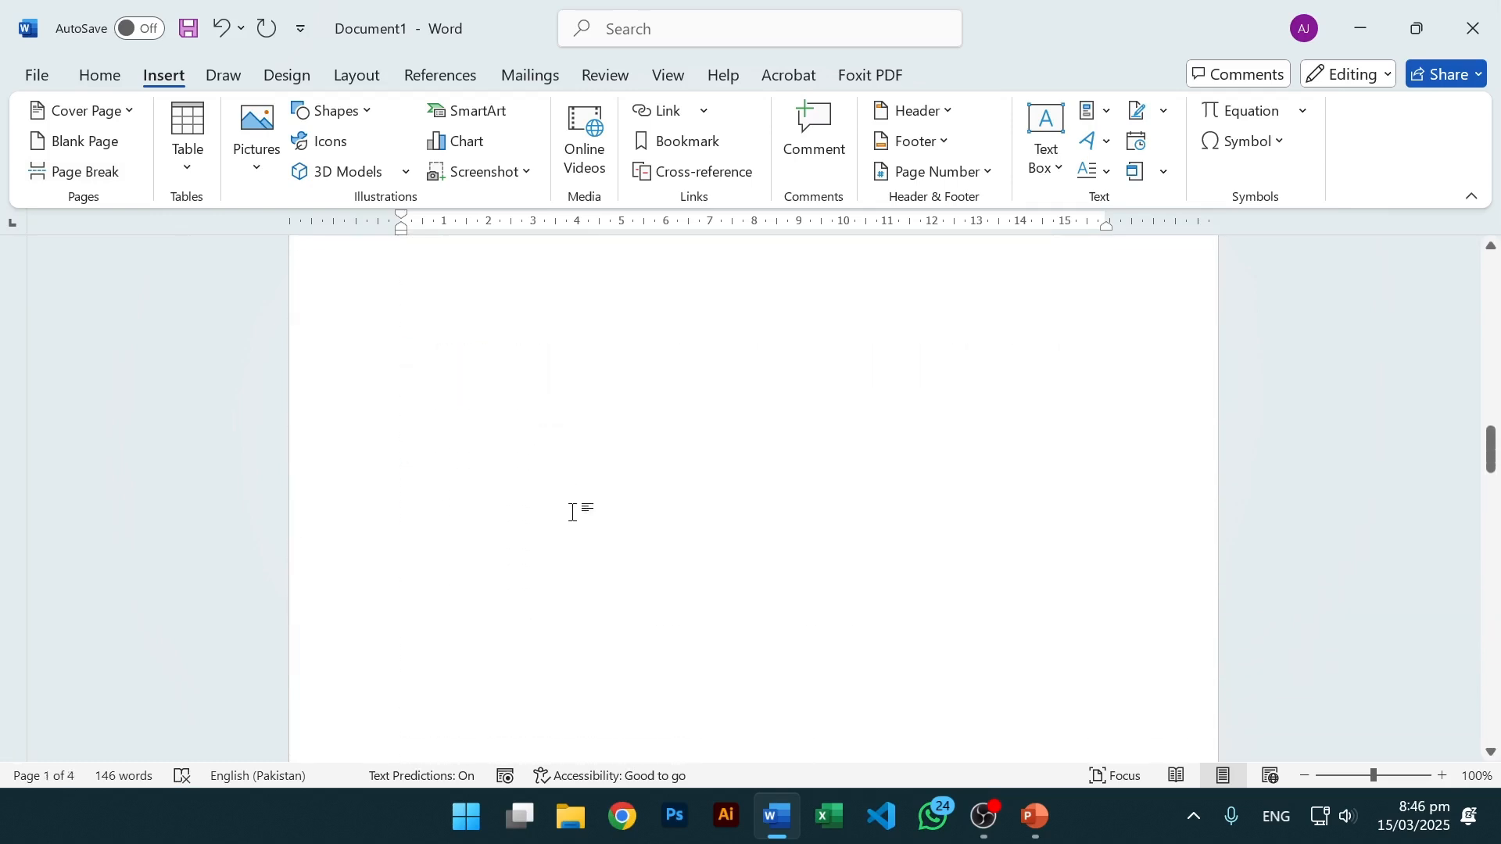
{"action": "scroll", "coordinate": [630, 586], "scroll_direction": "down", "scroll_amount": 4}
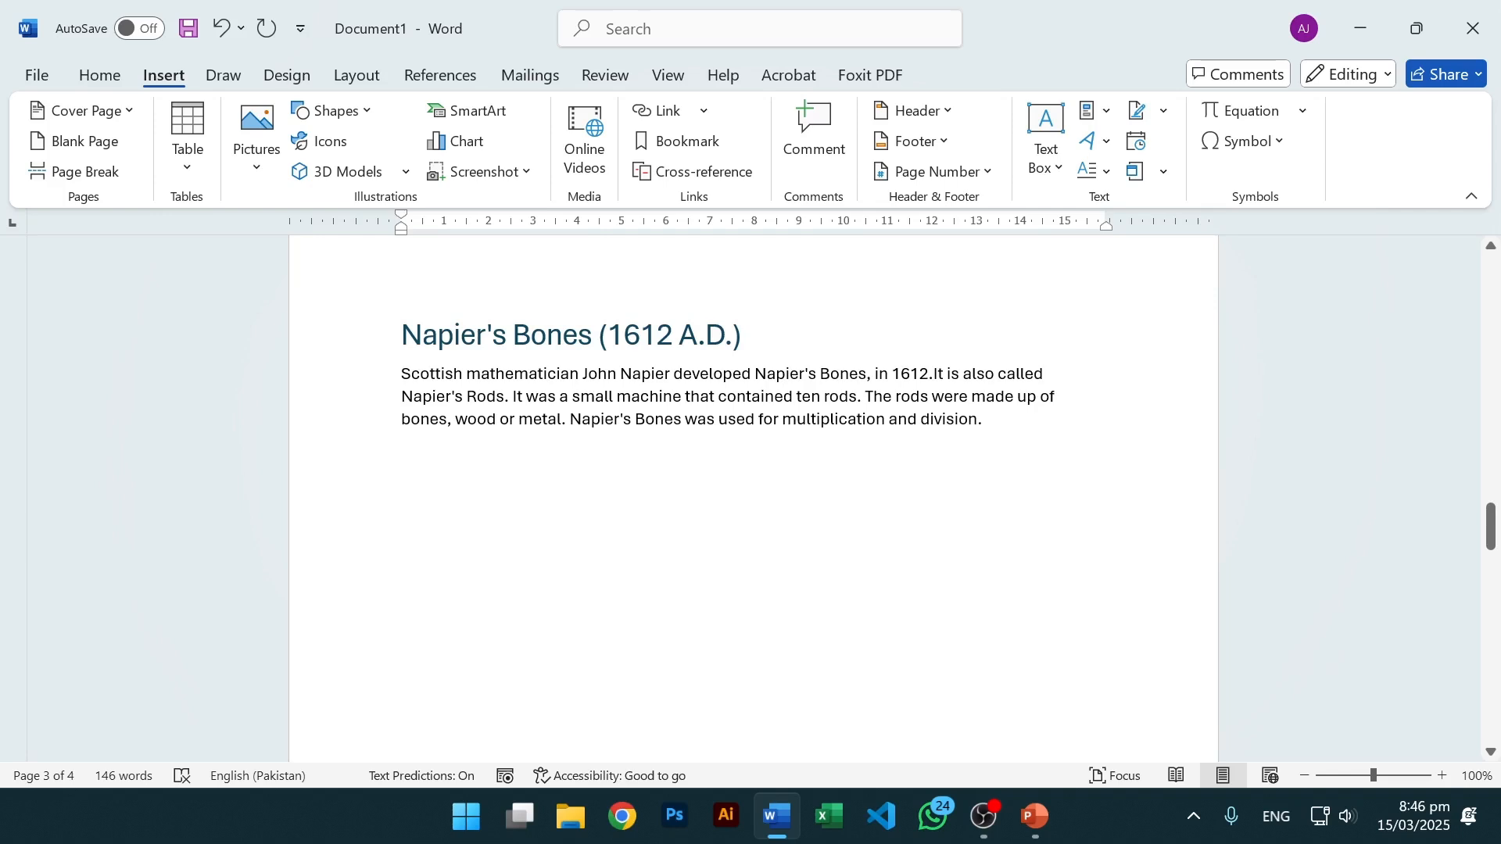
{"action": "scroll", "coordinate": [636, 508], "scroll_direction": "down", "scroll_amount": 4}
{"action": "scroll", "coordinate": [635, 507], "scroll_direction": "down", "scroll_amount": 6}
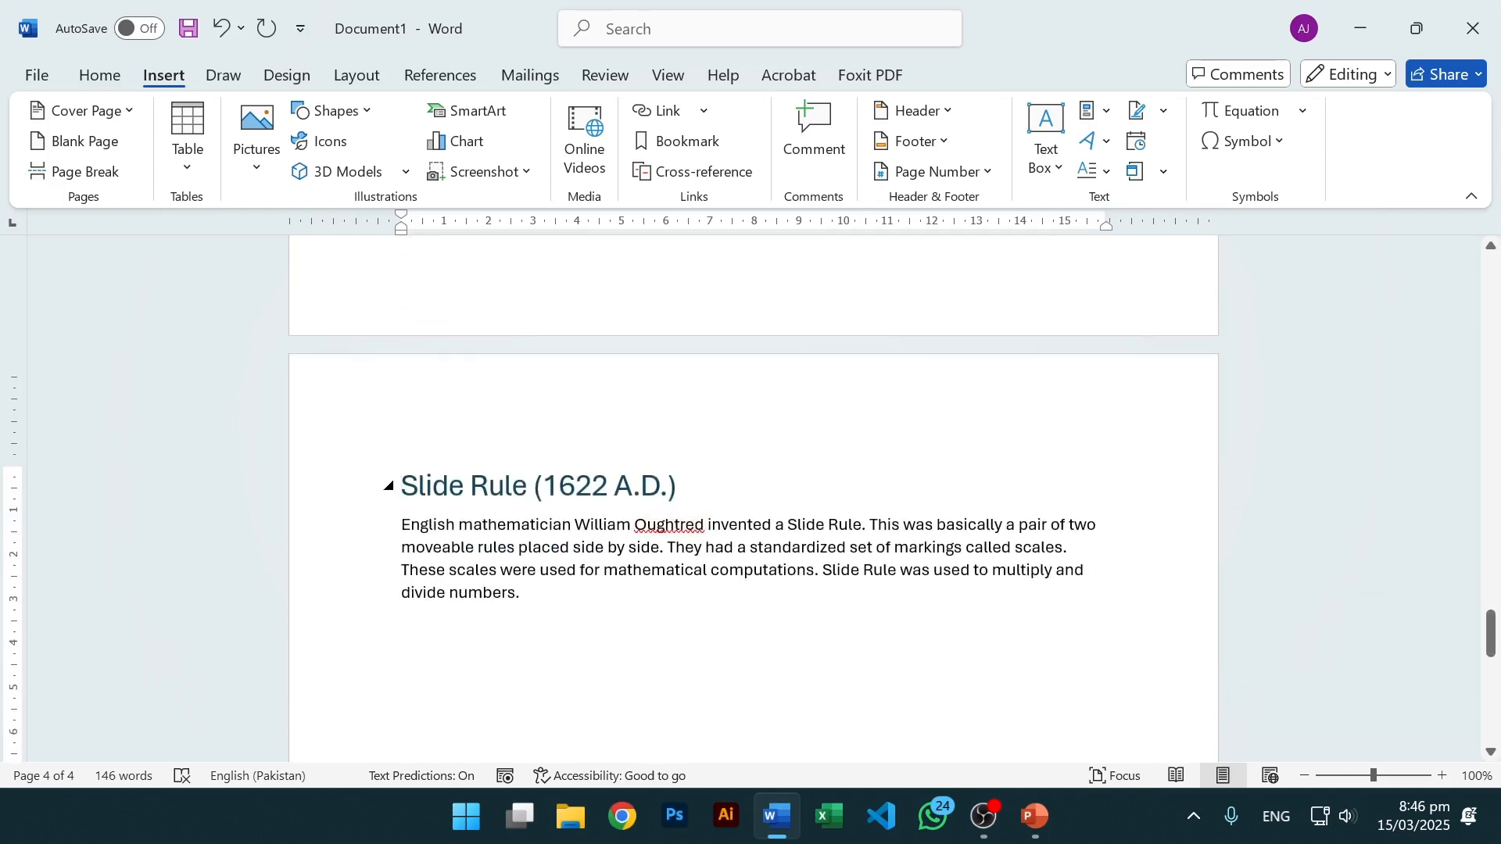
{"action": "scroll", "coordinate": [617, 504], "scroll_direction": "up", "scroll_amount": 12}
{"action": "scroll", "coordinate": [602, 493], "scroll_direction": "up", "scroll_amount": 15}
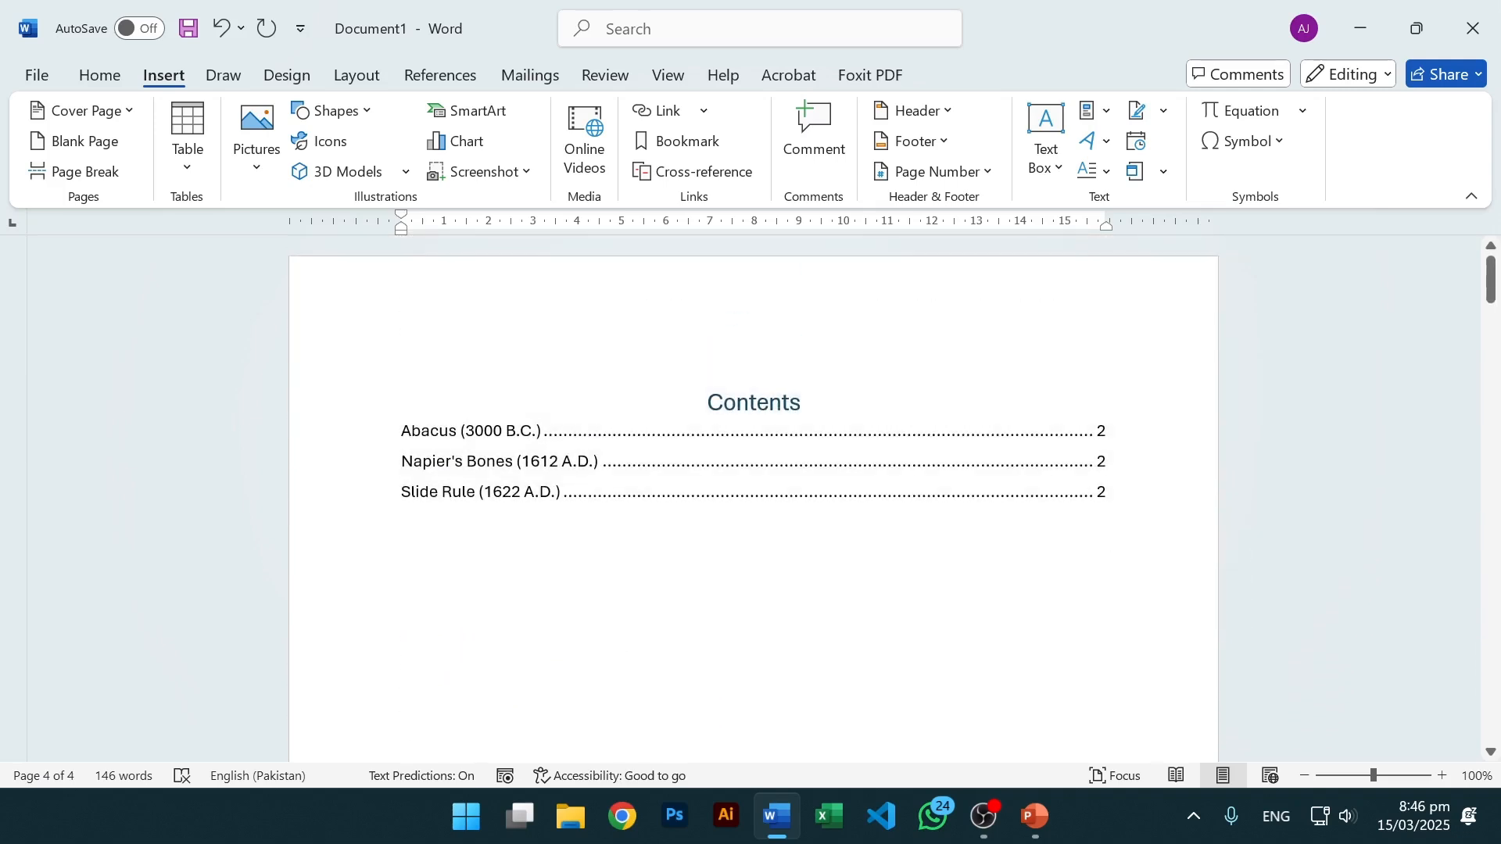
Update the page numbers in the contents table.
{"action": "left_click", "coordinate": [703, 402]}
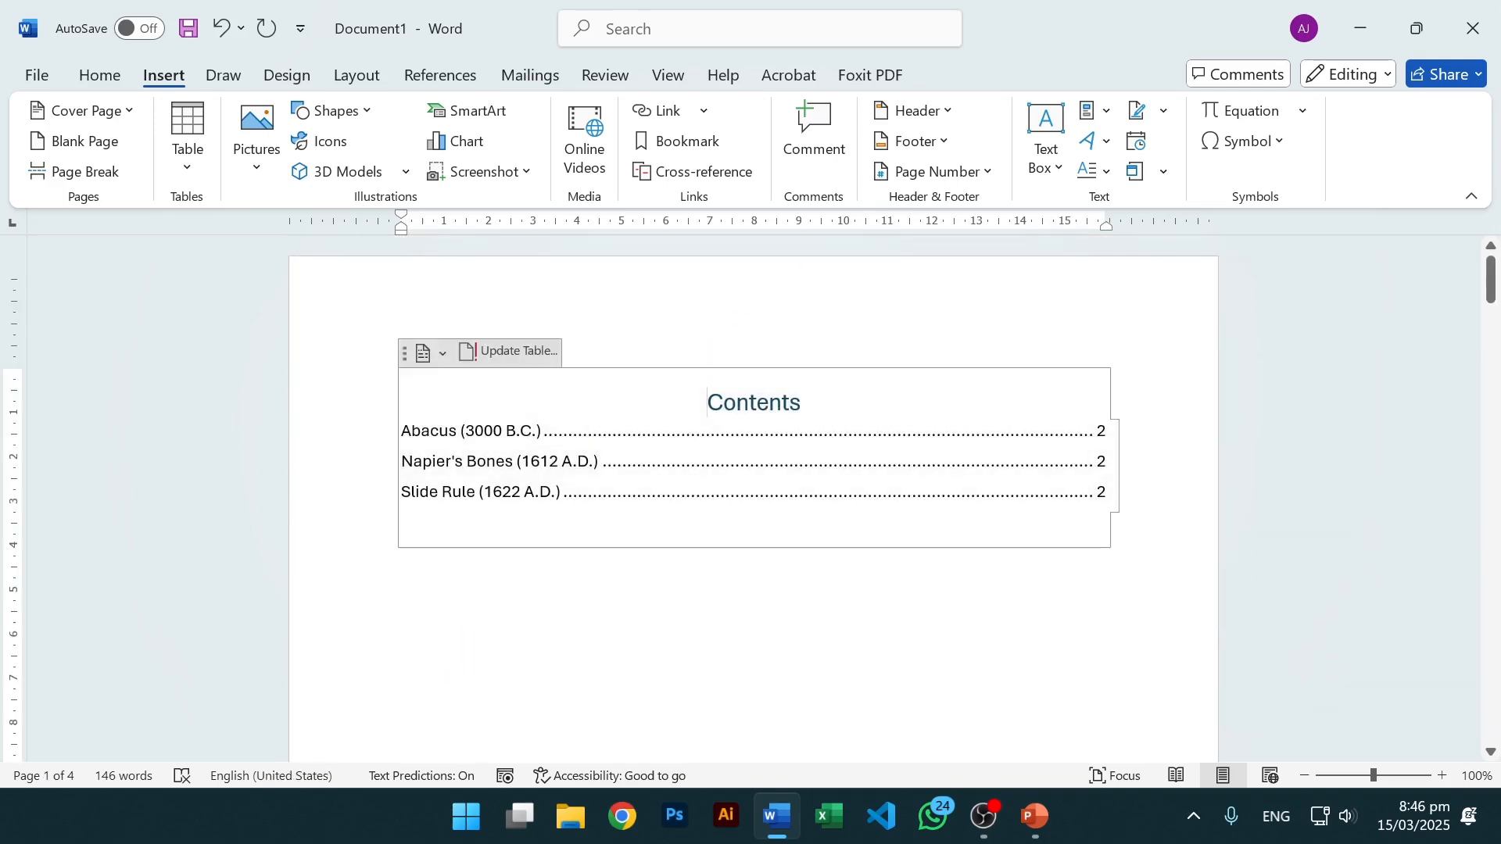
{"action": "left_click", "coordinate": [514, 353]}
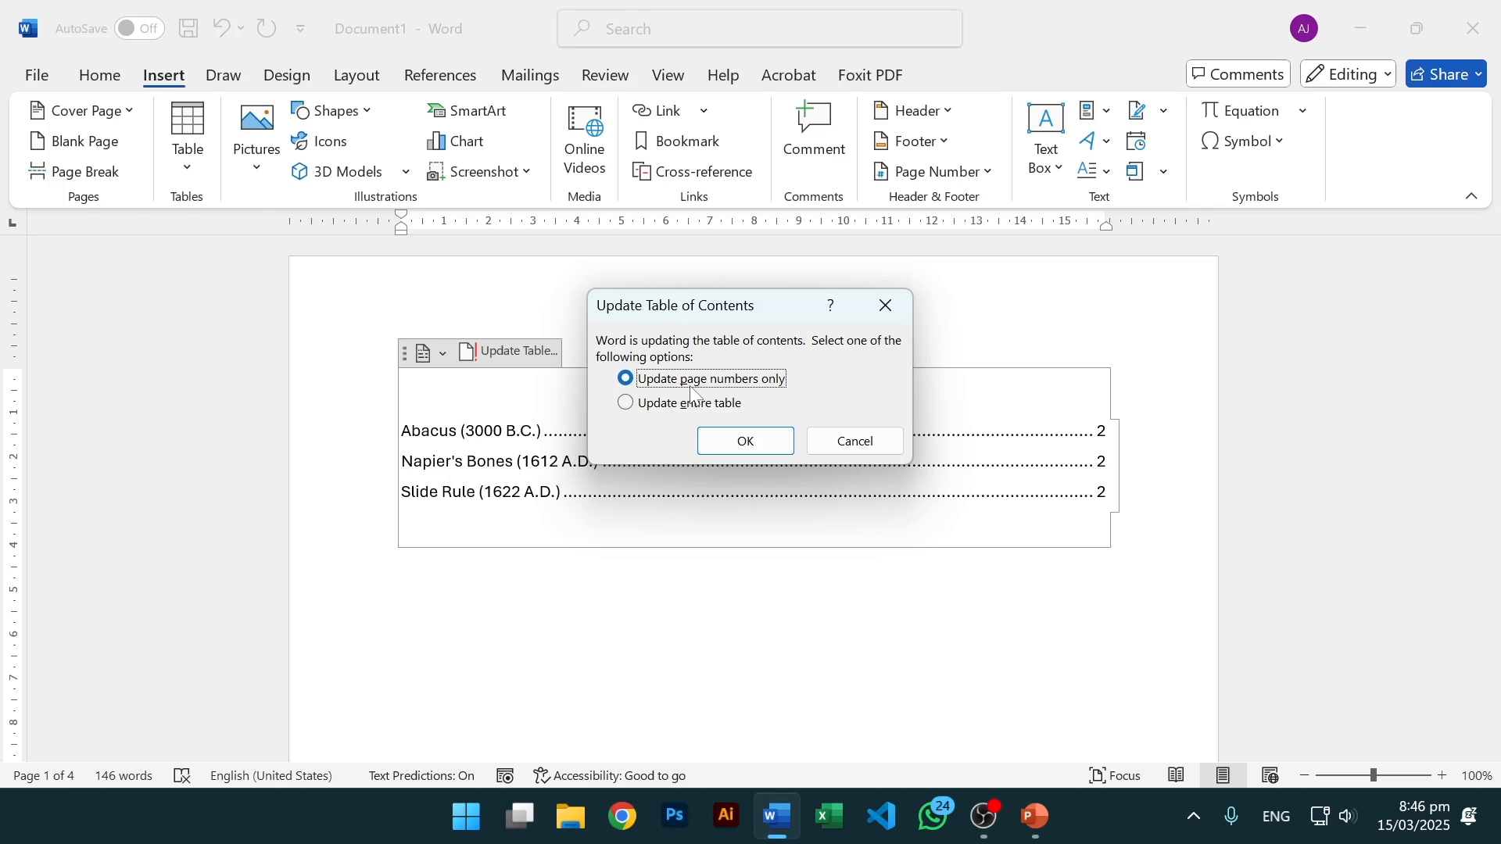
{"action": "left_click", "coordinate": [741, 443]}
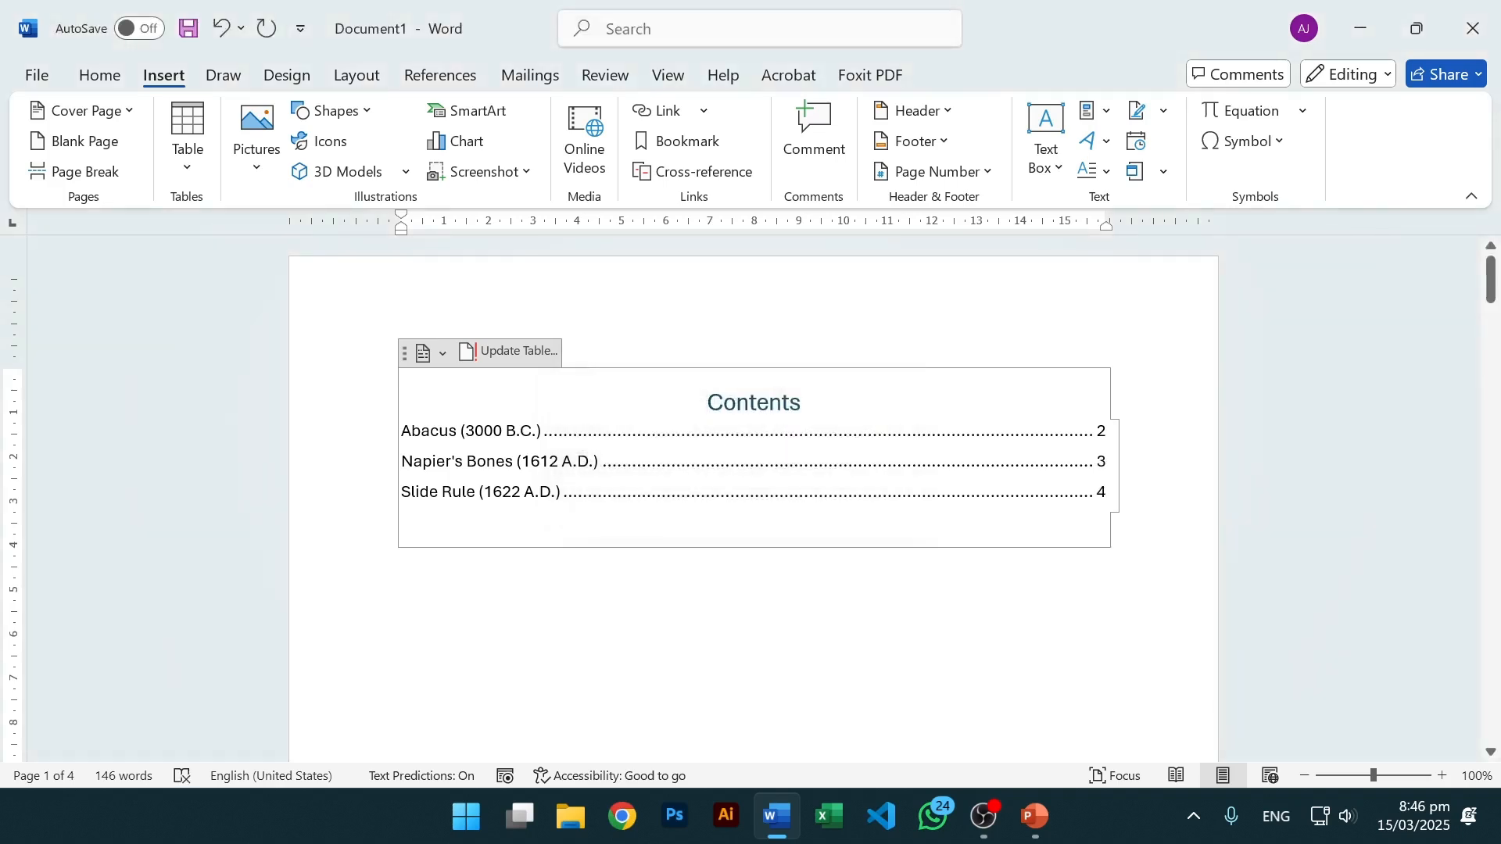
Update the entire contents table so the sections list pages 2, 3 and 4.
{"action": "left_click", "coordinate": [1098, 461]}
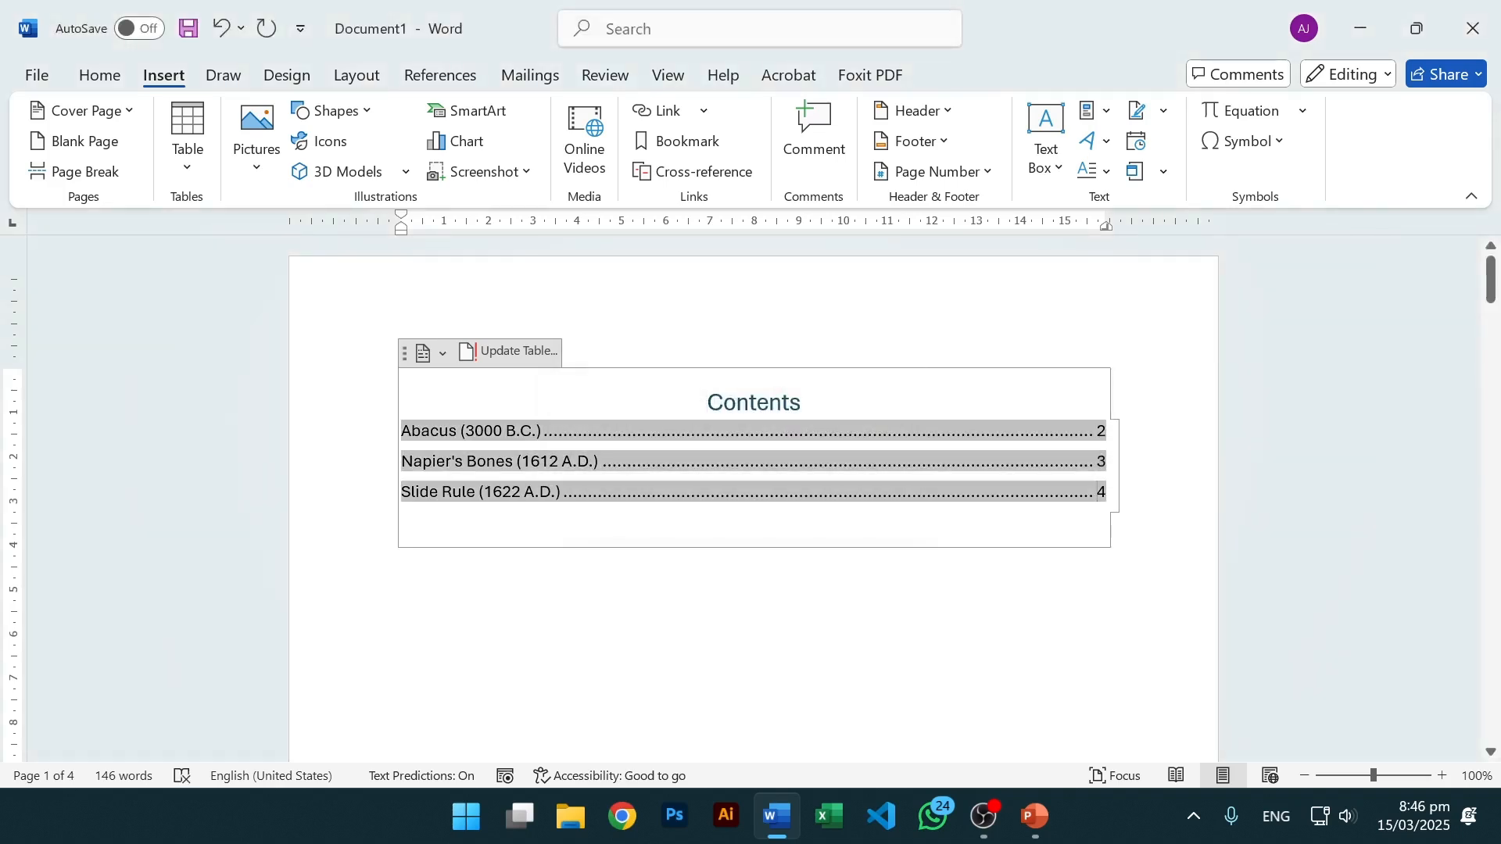
{"action": "left_click", "coordinate": [995, 582]}
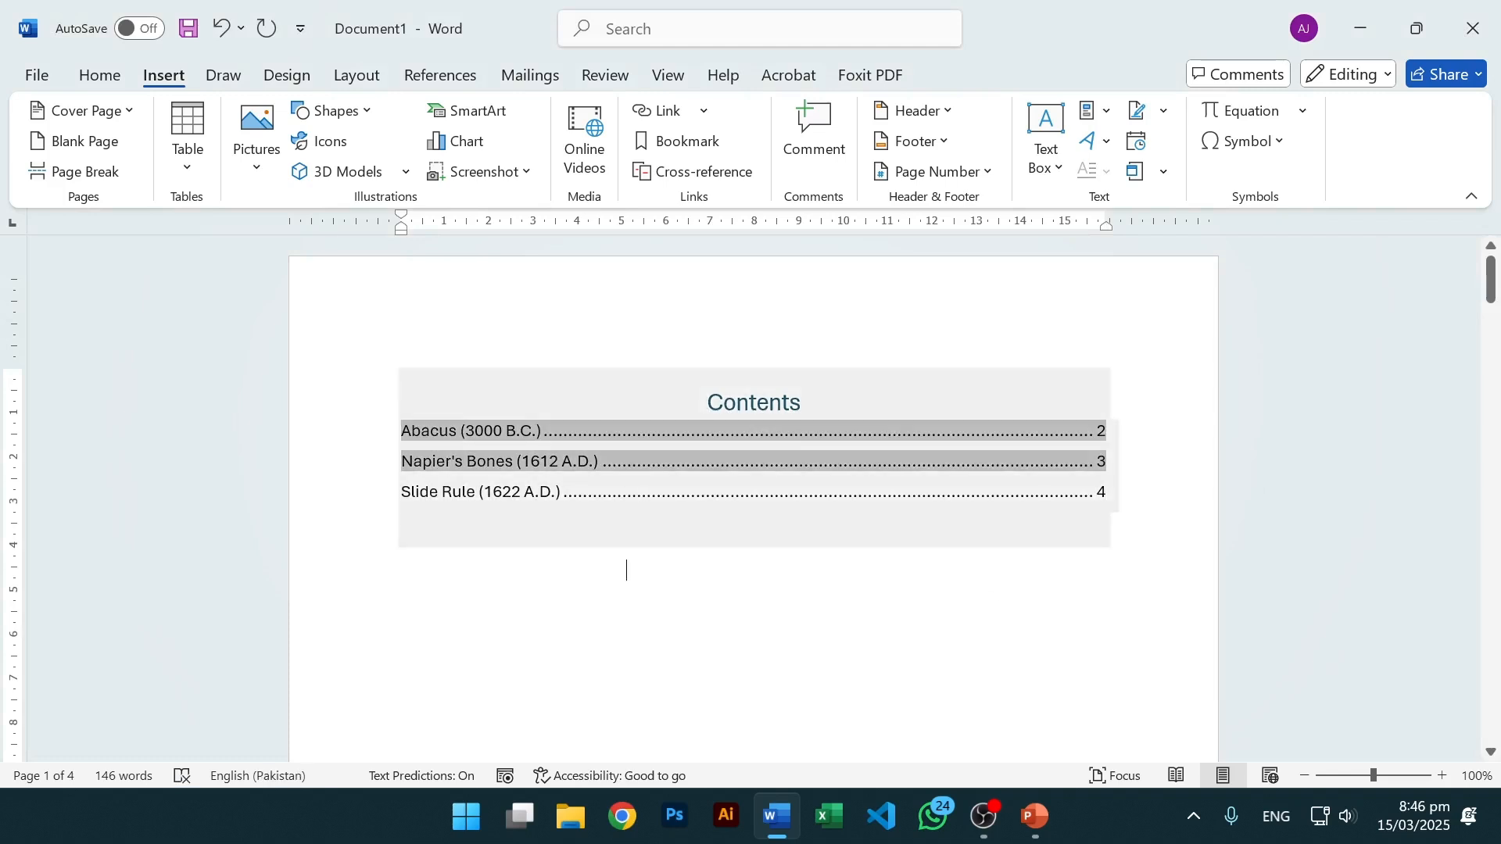
{"action": "left_click", "coordinate": [1098, 492]}
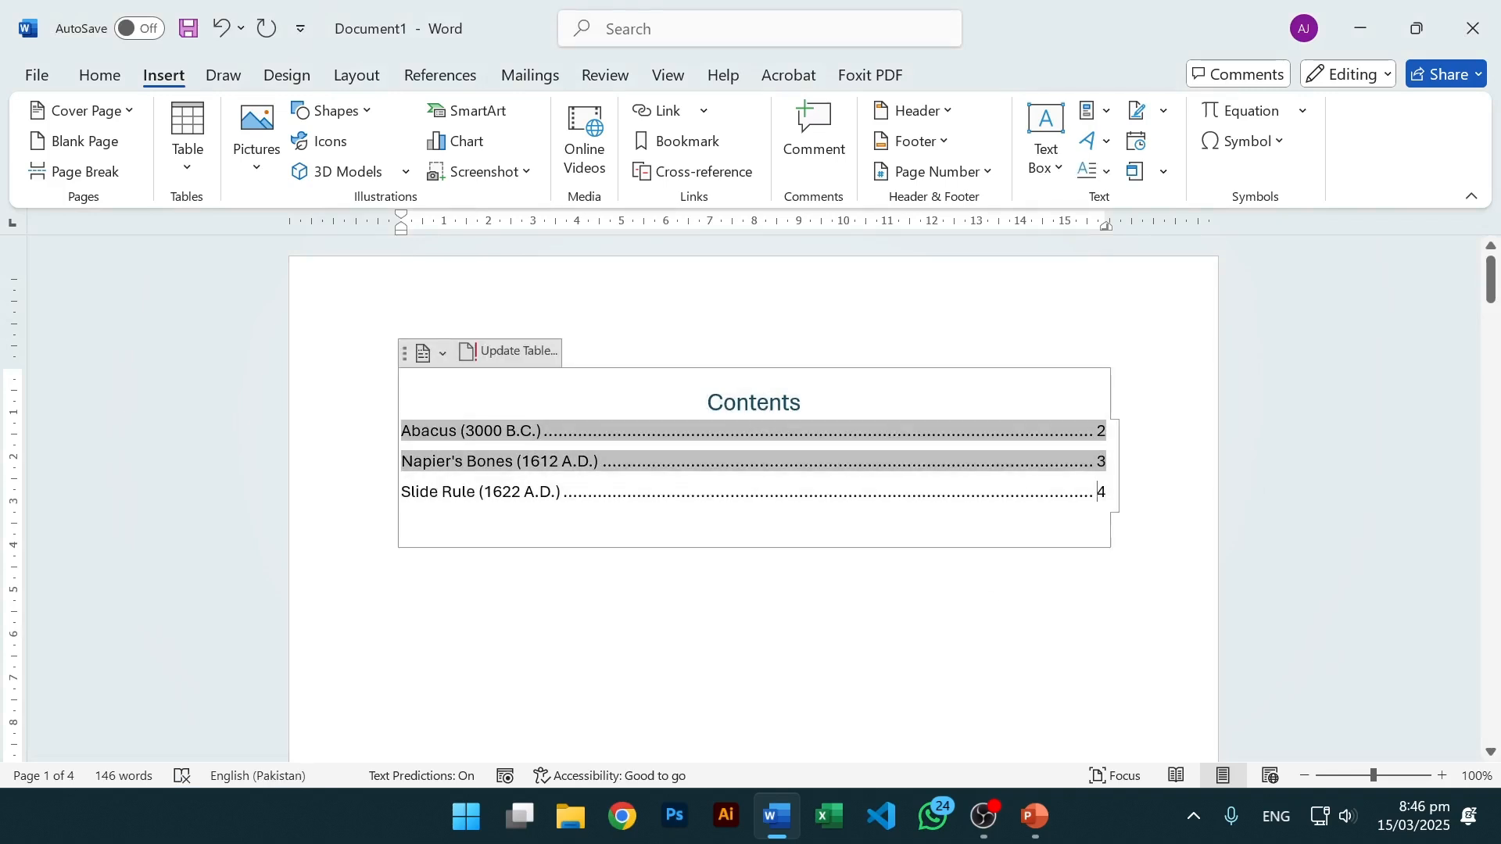
{"action": "left_click", "coordinate": [510, 351]}
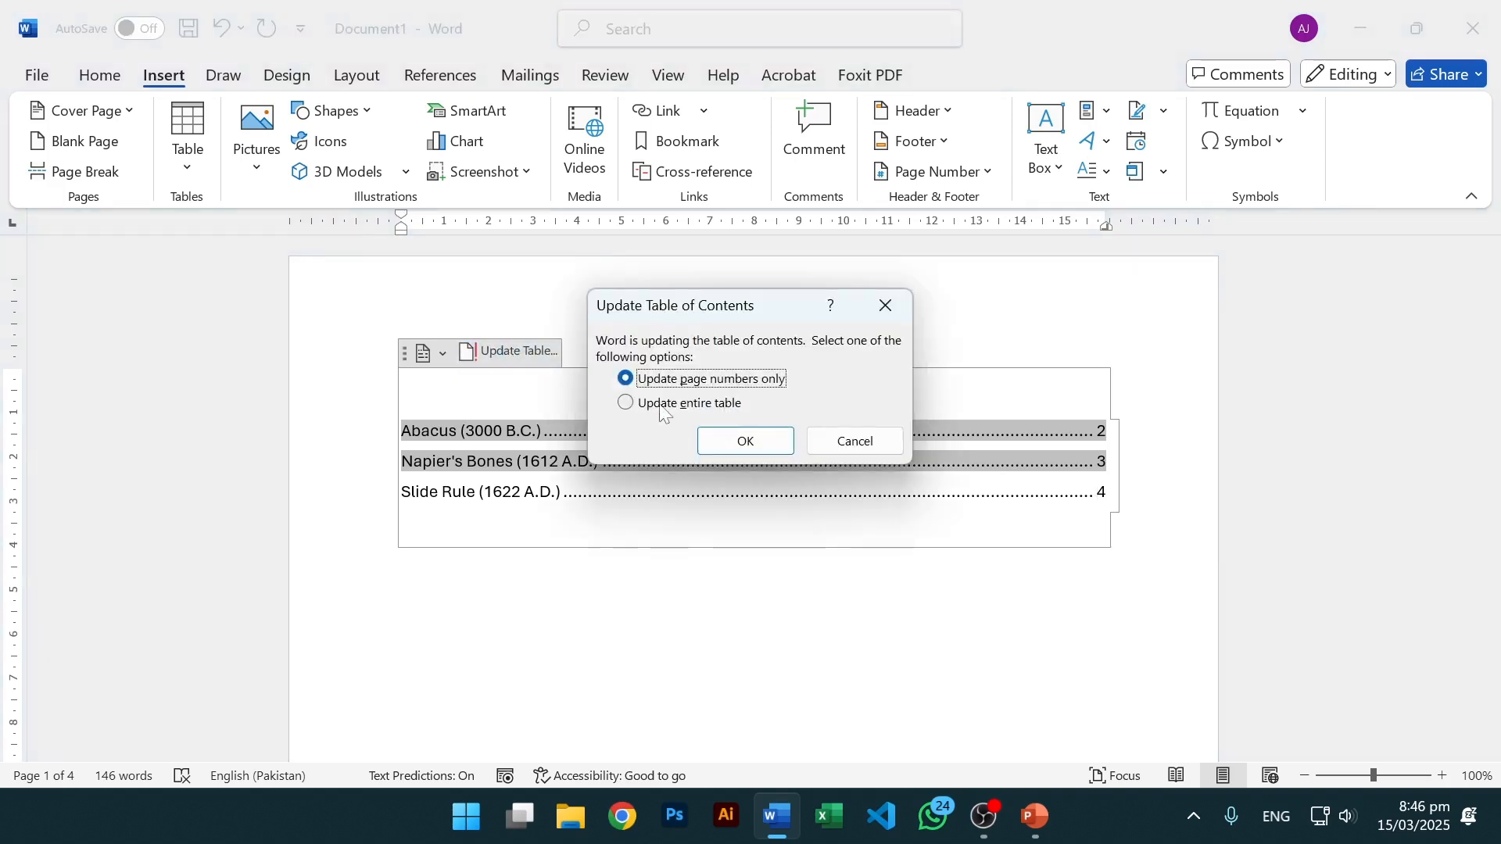
{"action": "left_click", "coordinate": [662, 406]}
{"action": "left_click", "coordinate": [759, 443]}
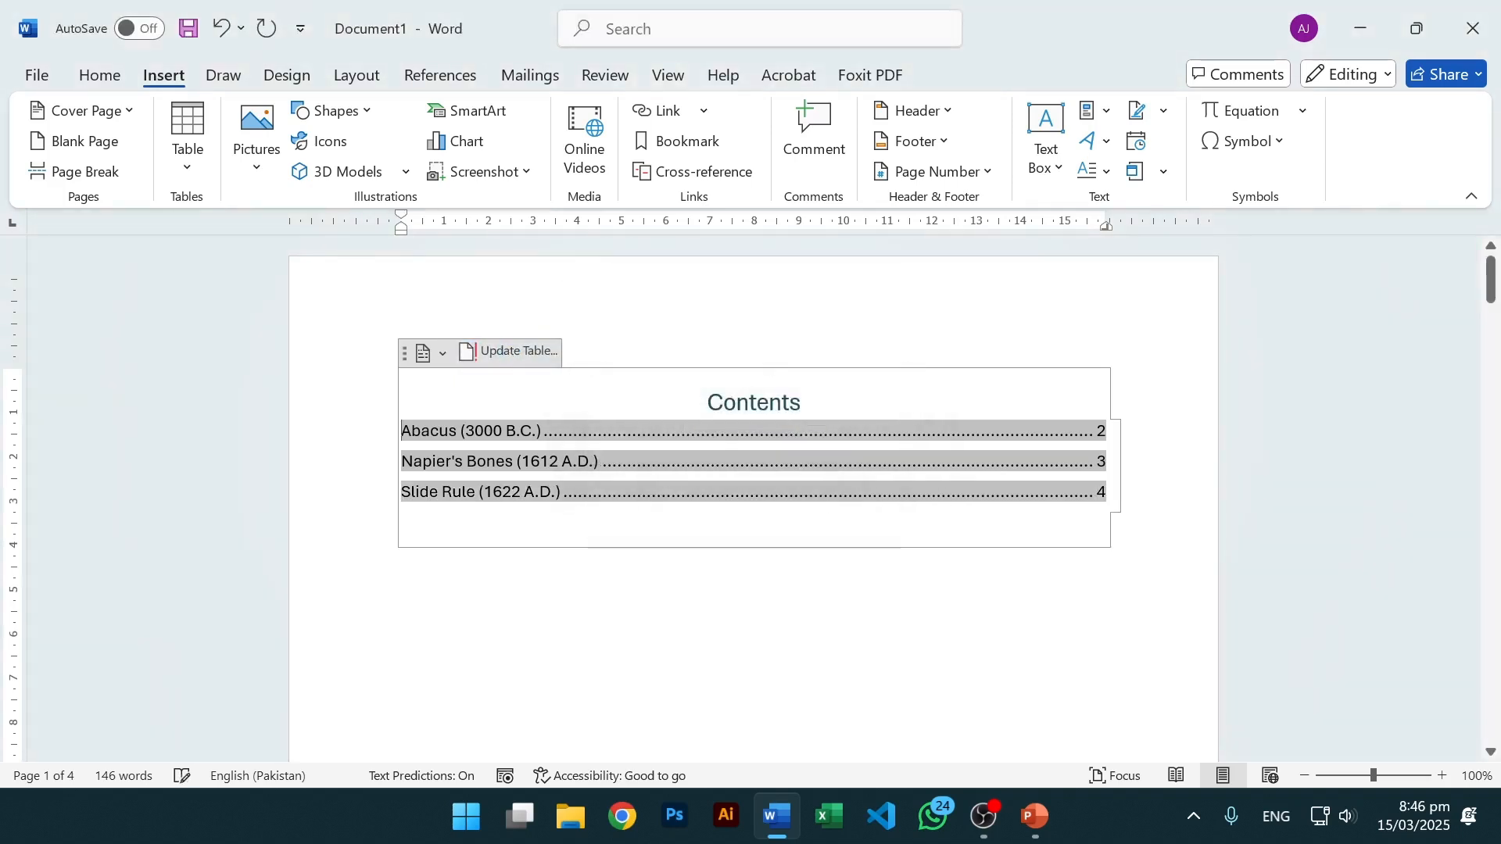
{"action": "left_click", "coordinate": [874, 570]}
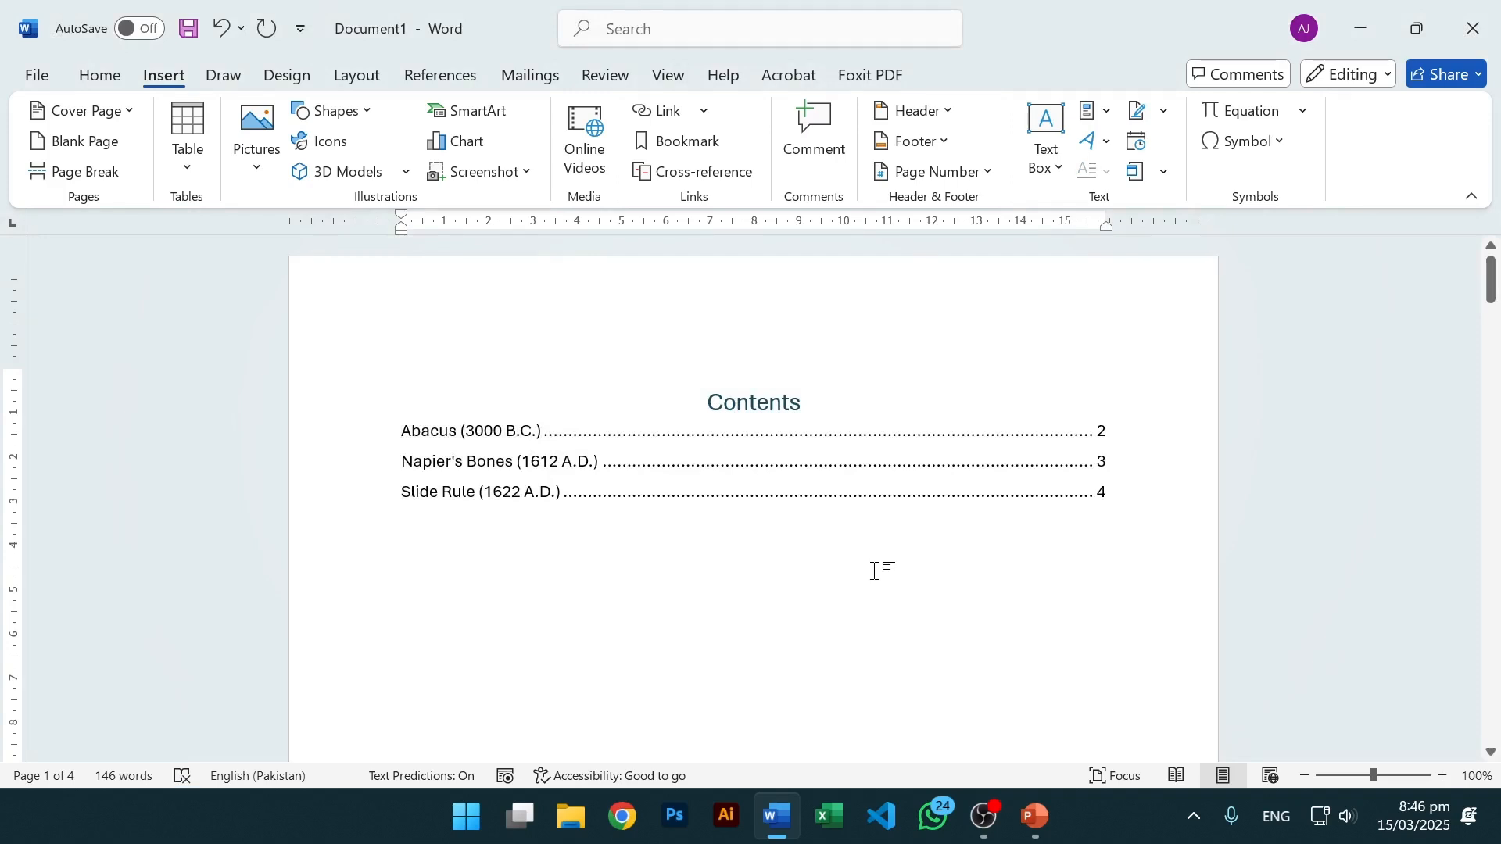